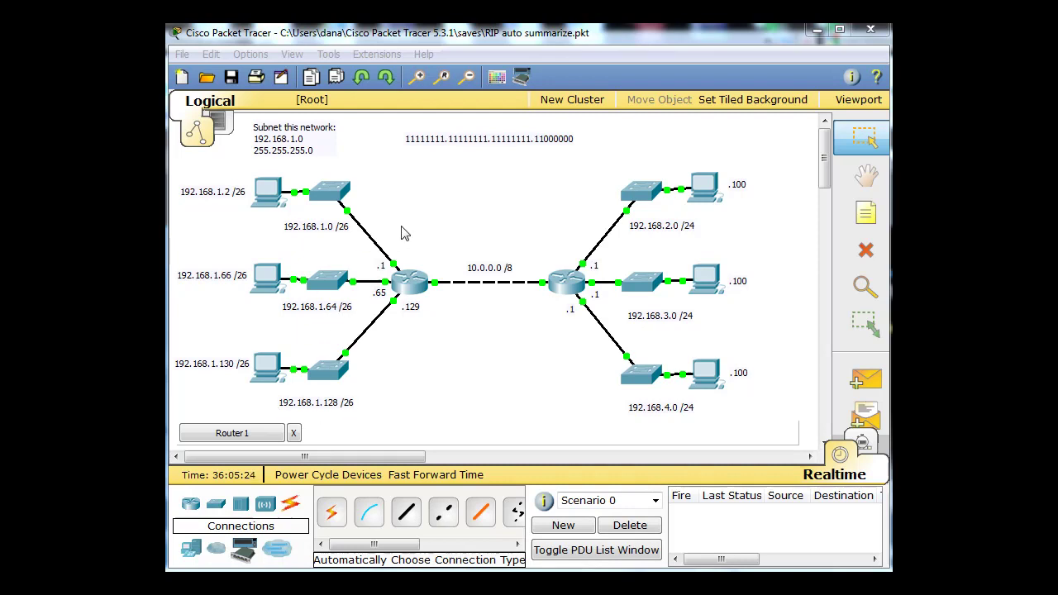
- Add a '192.168.1.0 /24' note above Router1 and nudge it into place
key(n)
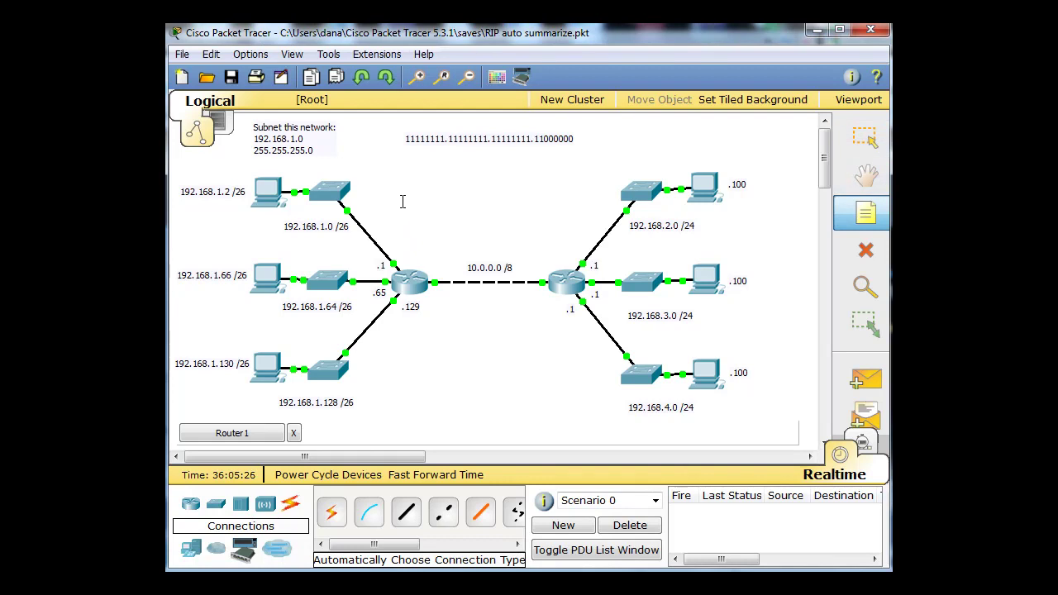
click(402, 204)
text(1)
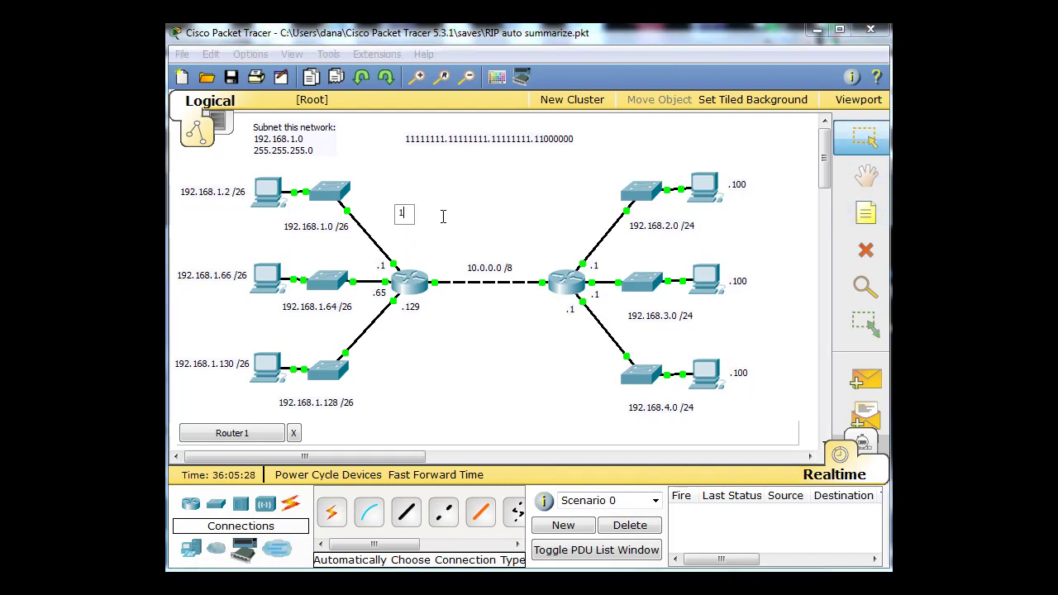
text(92.168.1.0 /)
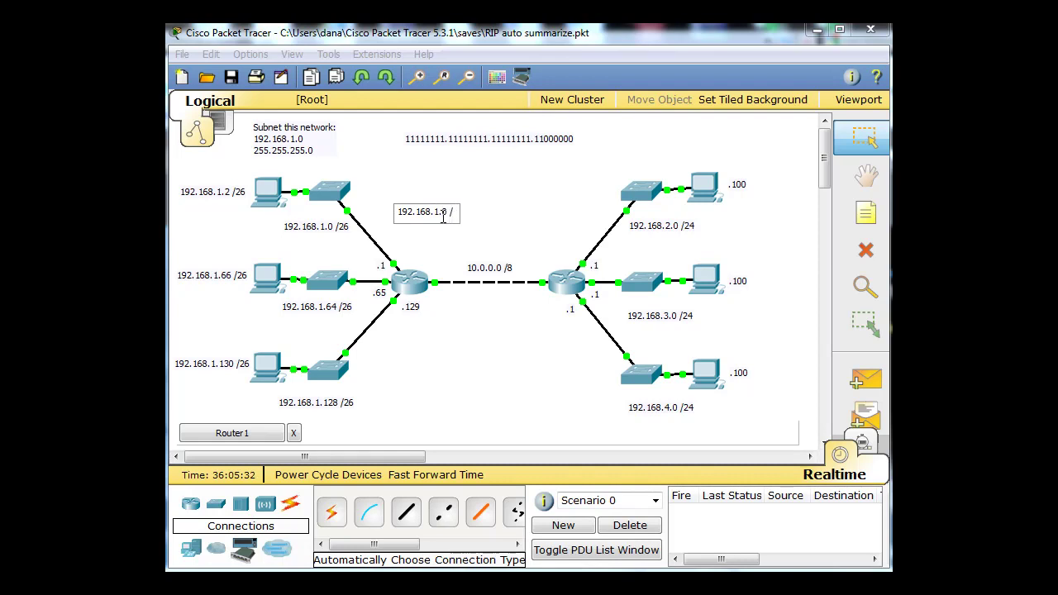
text(24)
click(444, 246)
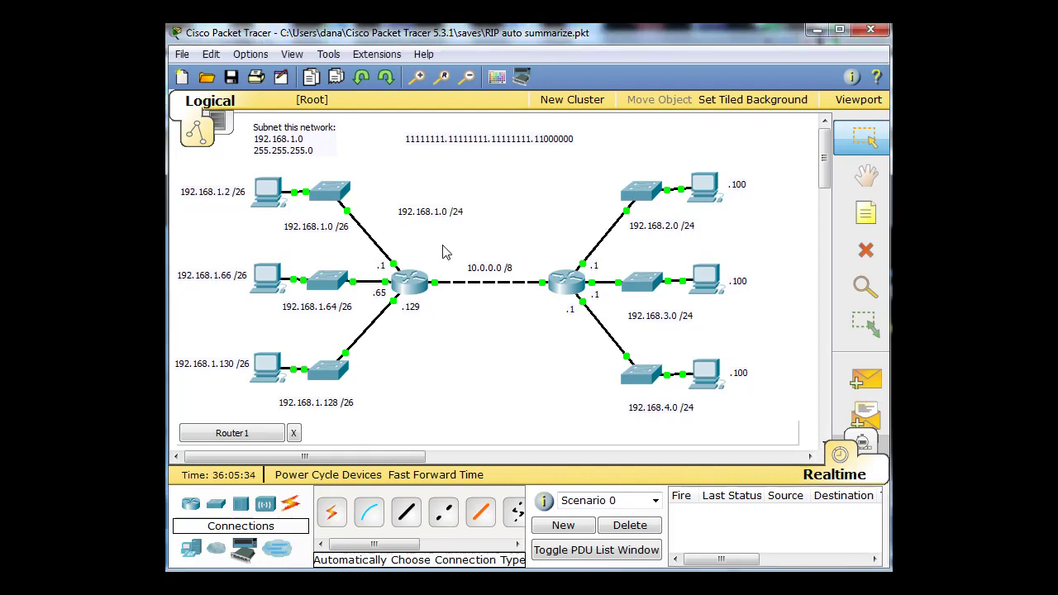
drag(419, 223, 413, 217)
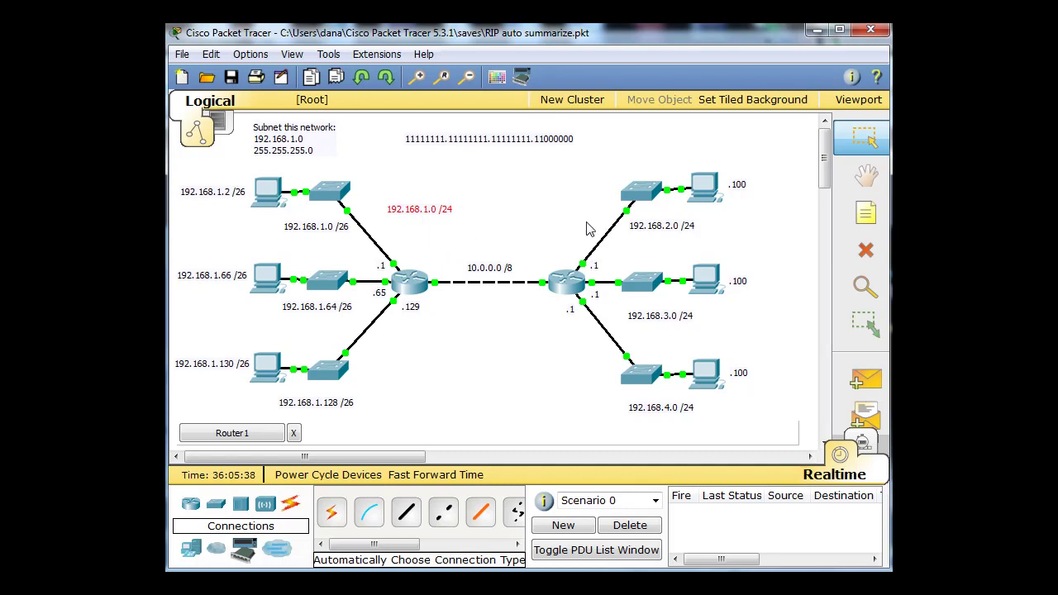
mouse_move(570, 291)
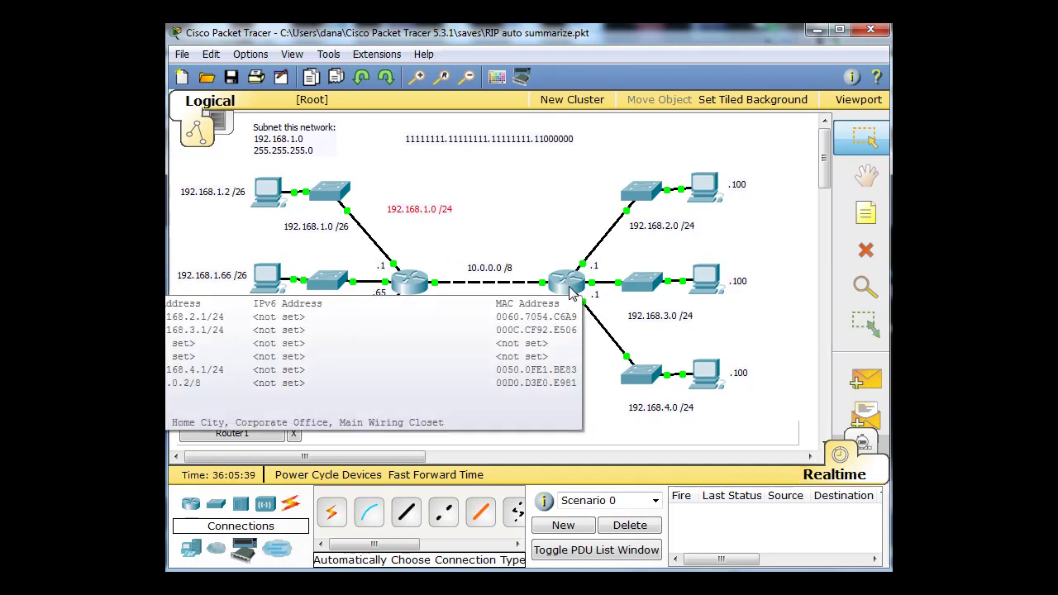
click(565, 243)
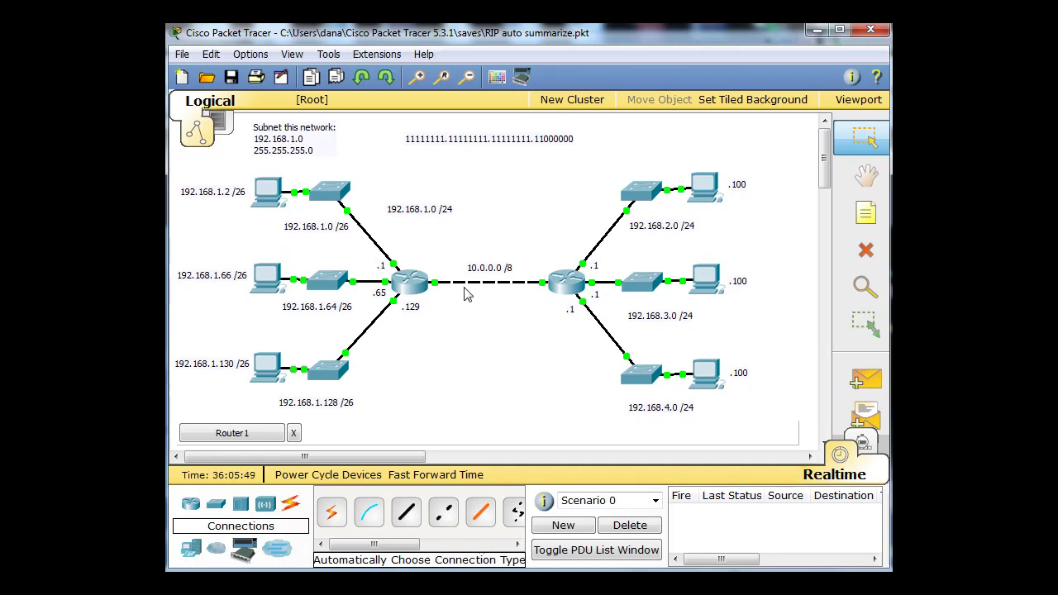
mouse_move(579, 294)
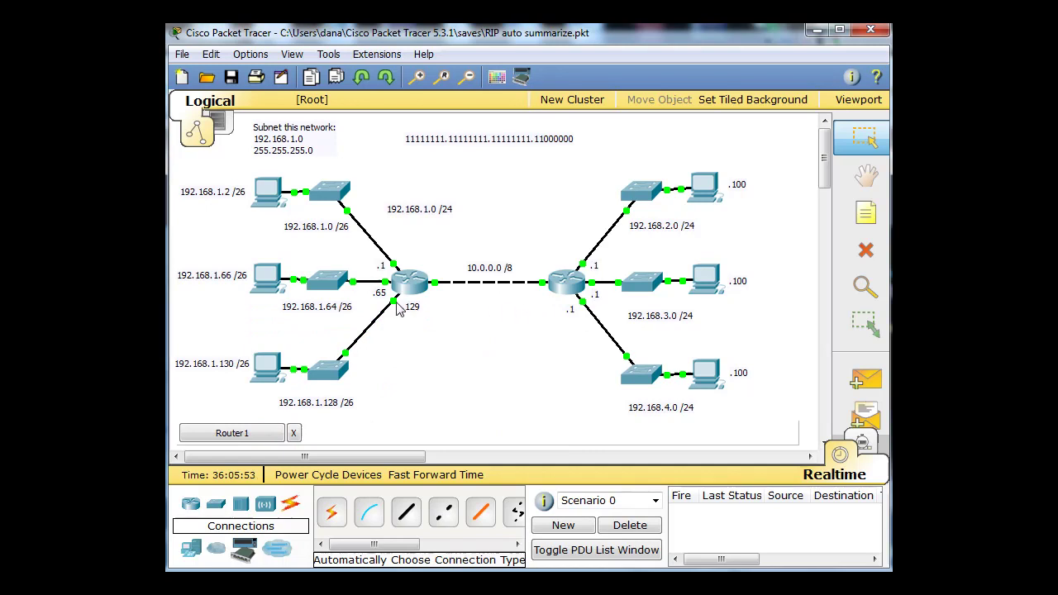
mouse_move(418, 296)
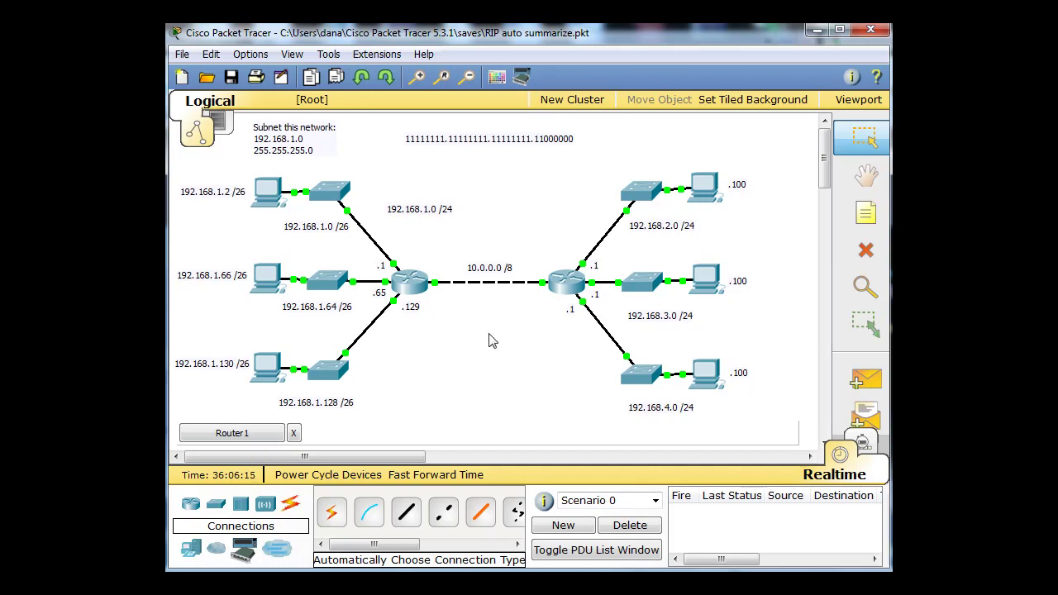
- Edit the 192.168.2.0 /24 subnet note to read 192.168.1.192 /26
double_click(669, 226)
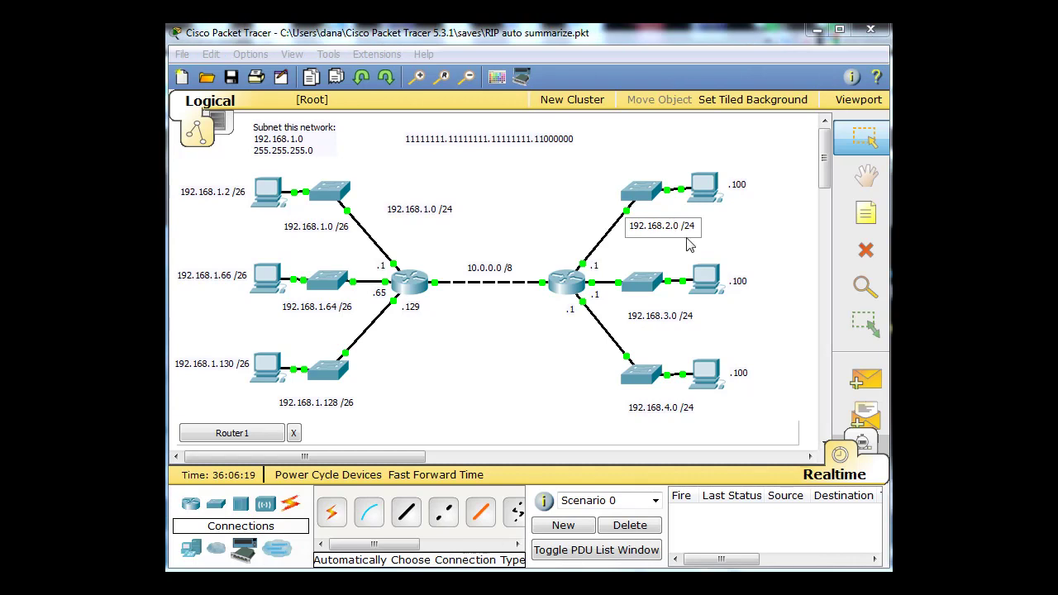
key(BackSpace)
text(1.12)
key(BackSpace)
text(92)
click(749, 249)
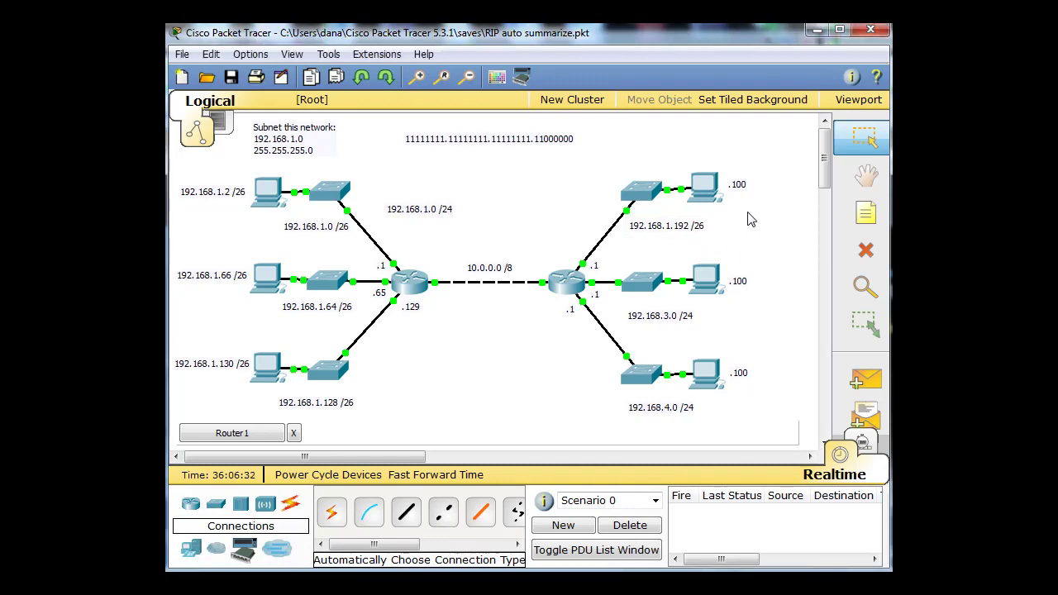
- Change the top-right PC label from .100 to .194 and the router interface label to .193
click(739, 184)
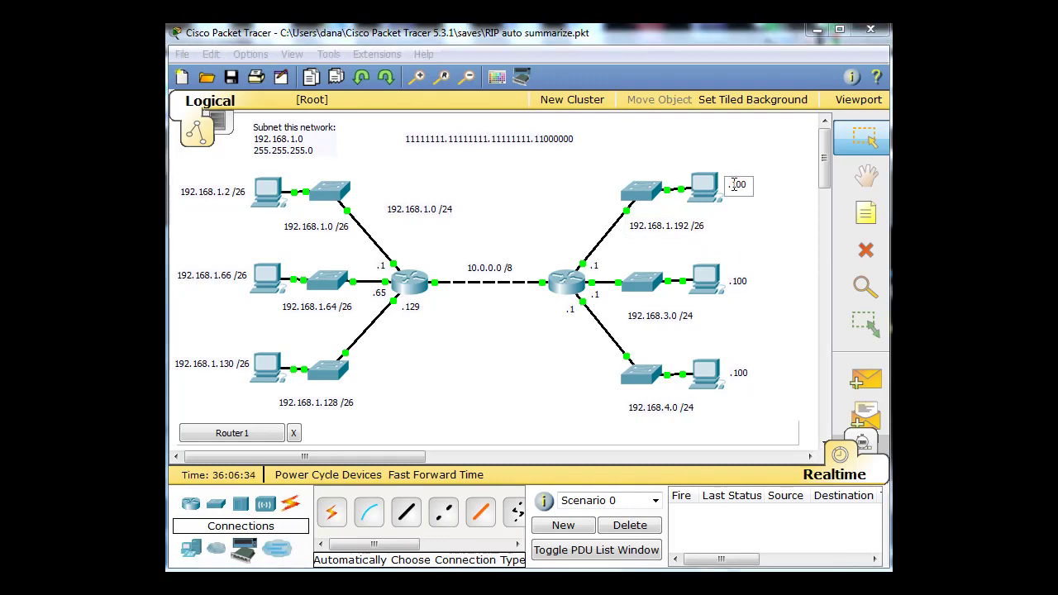
drag(735, 185, 752, 186)
text(.194)
click(595, 266)
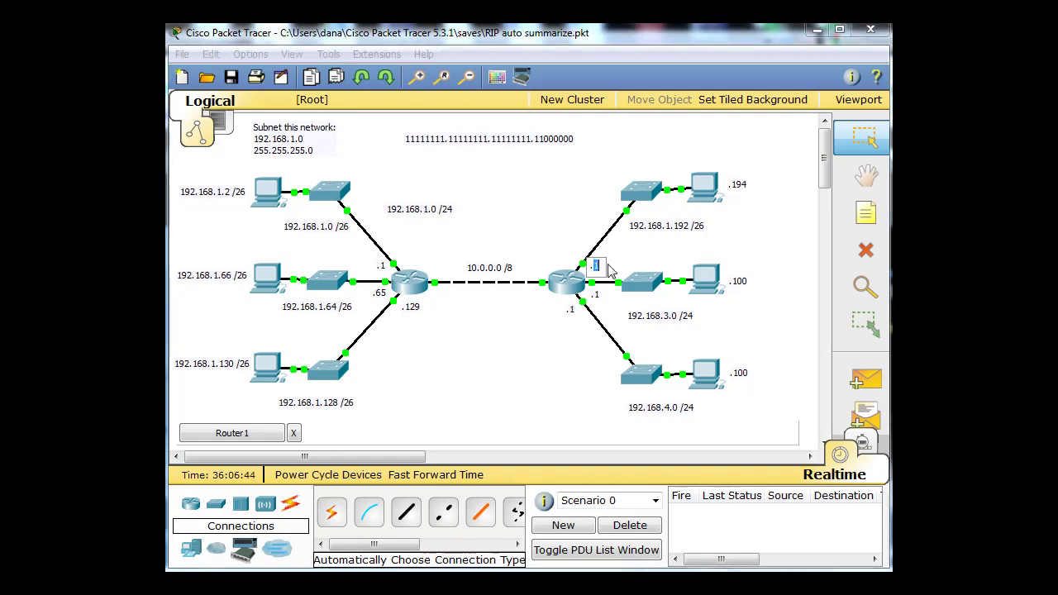
text(.193)
click(671, 250)
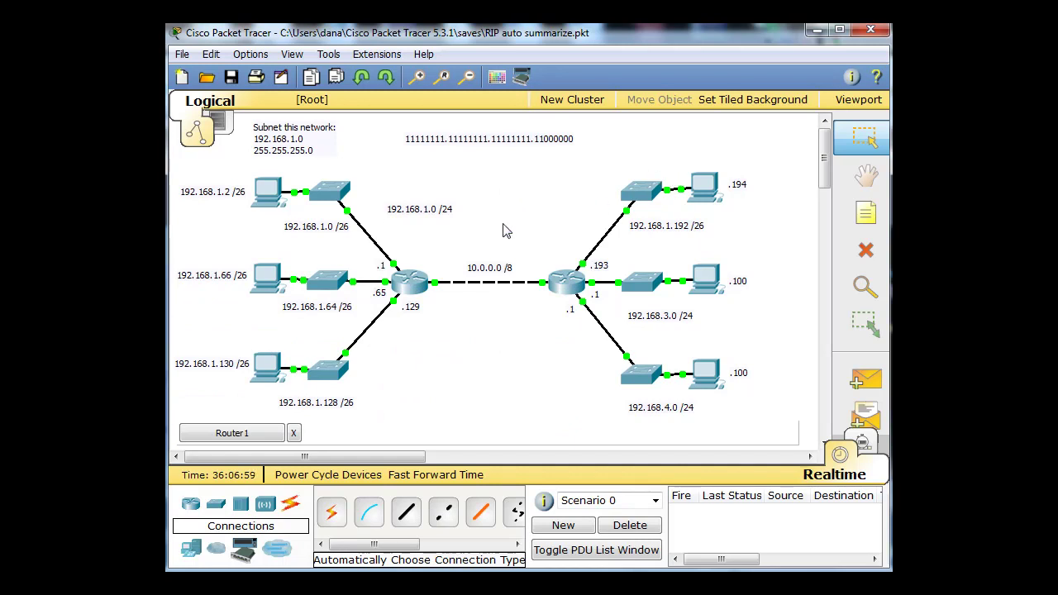
mouse_move(411, 299)
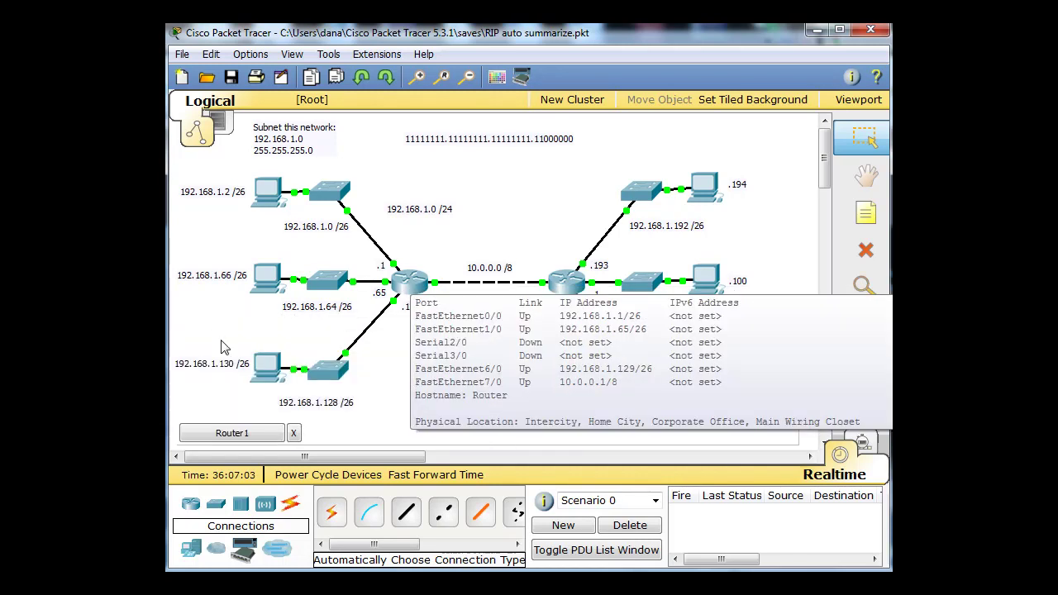
mouse_move(566, 286)
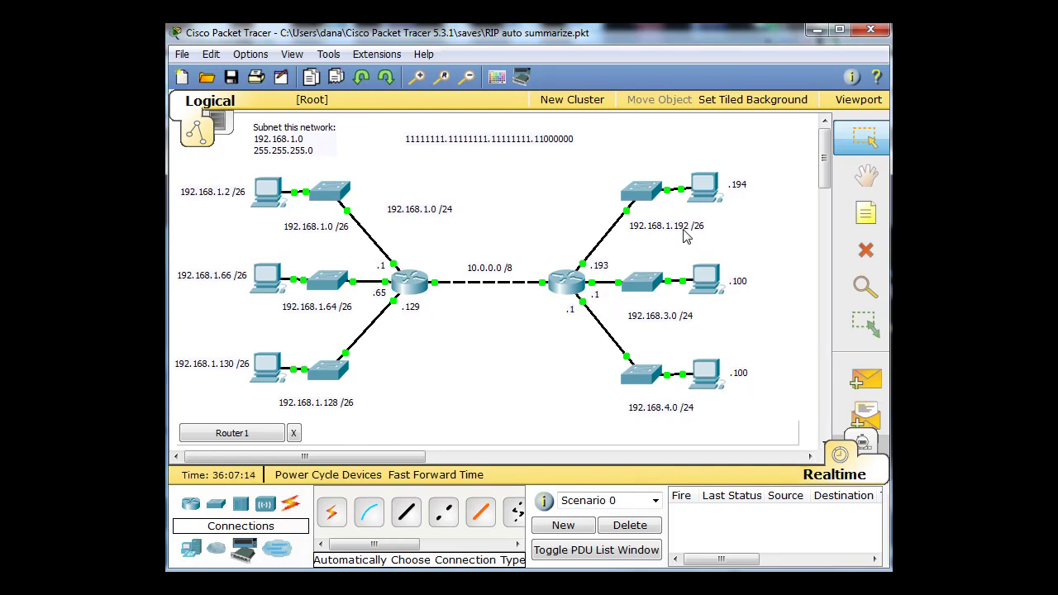
- In PC3's IP configuration, set IP 192.168.1.194 and mask 255.255.255.192
click(703, 192)
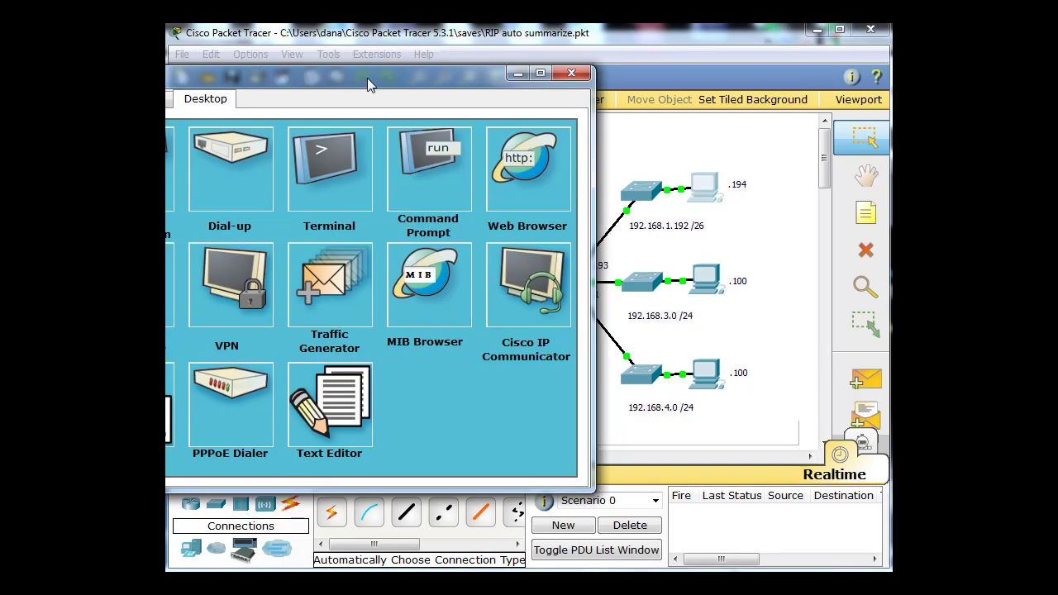
drag(367, 78, 530, 94)
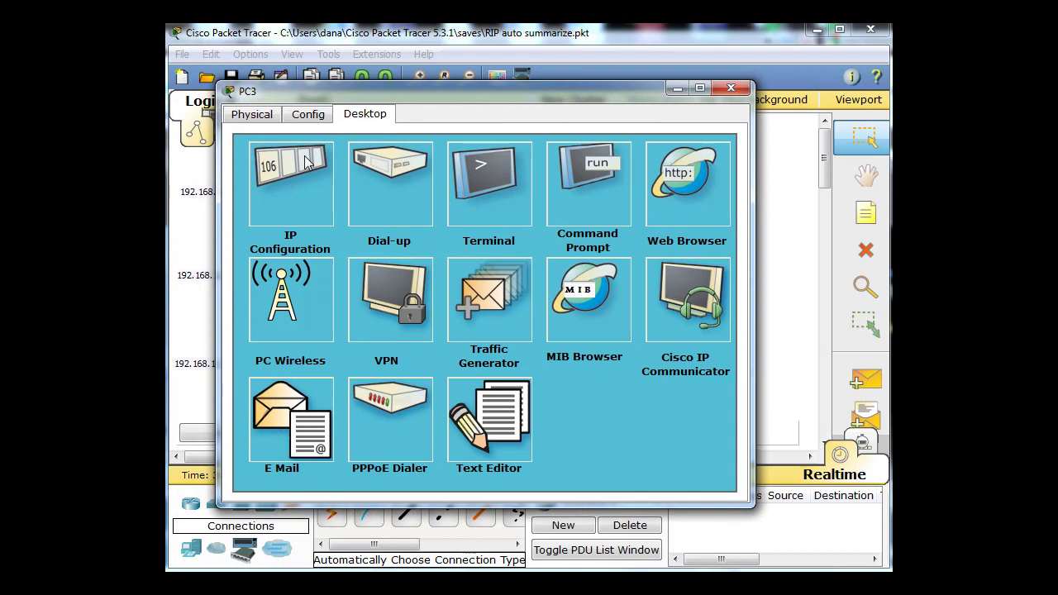
click(306, 163)
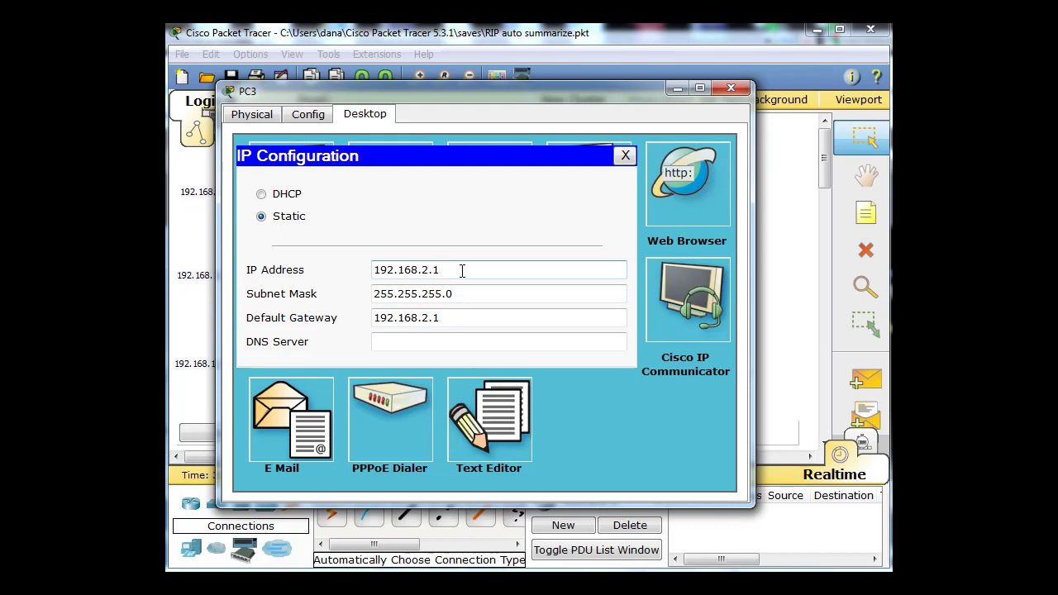
text(94)
drag(447, 293, 464, 292)
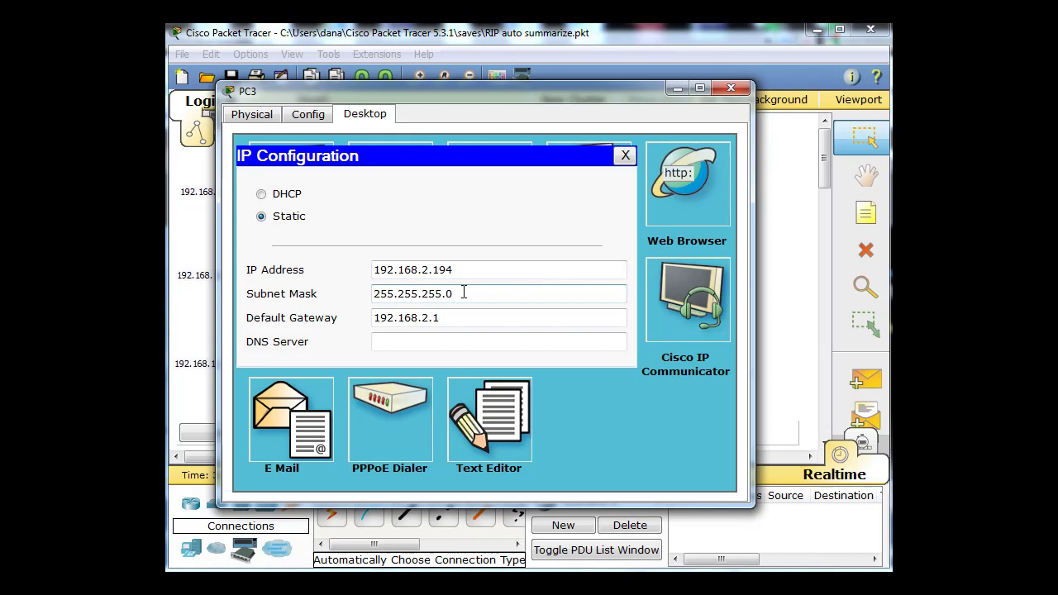
text(192)
- Change PC3's default gateway to 192.168.1.193, review the values, and close PC3's window
click(455, 318)
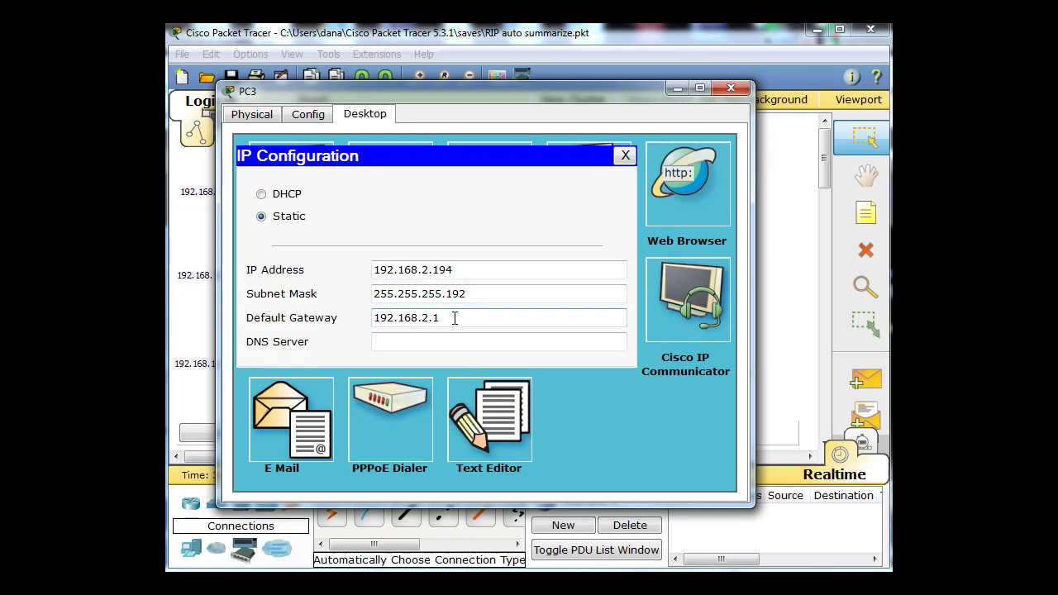
click(429, 269)
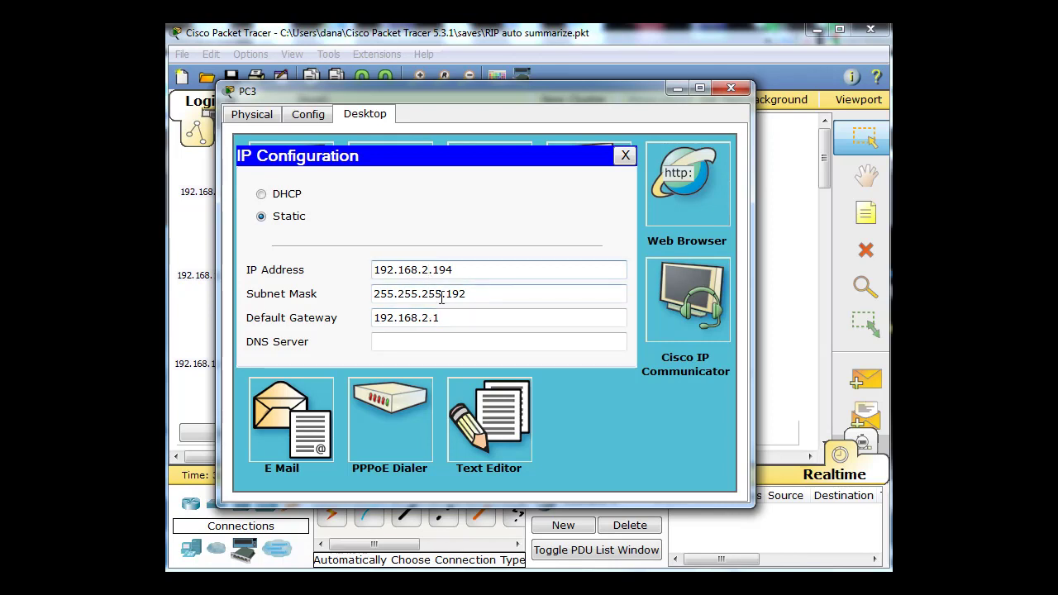
click(428, 320)
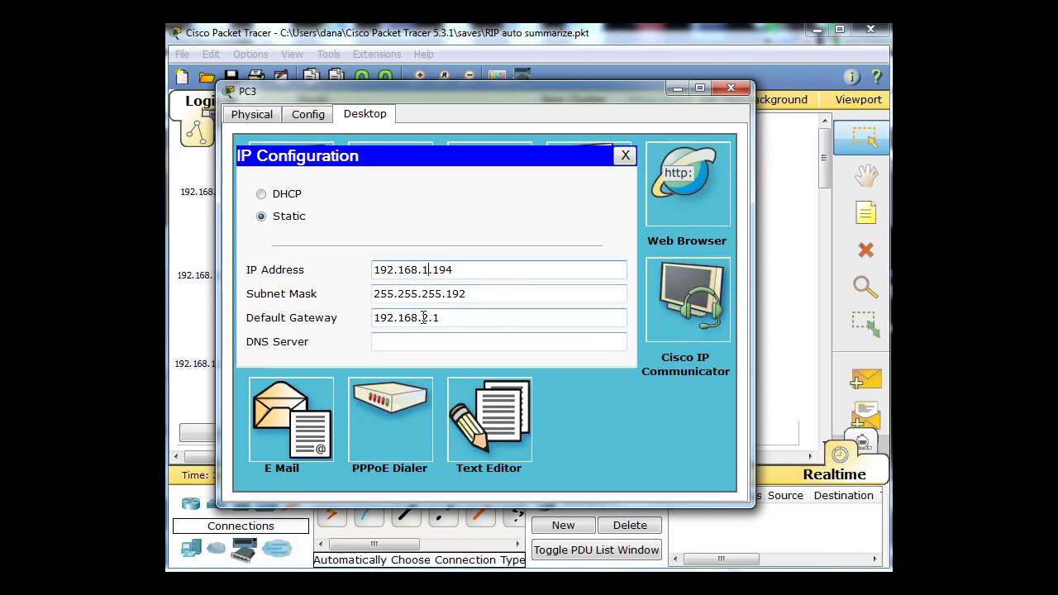
key(BackSpace)
text(1)
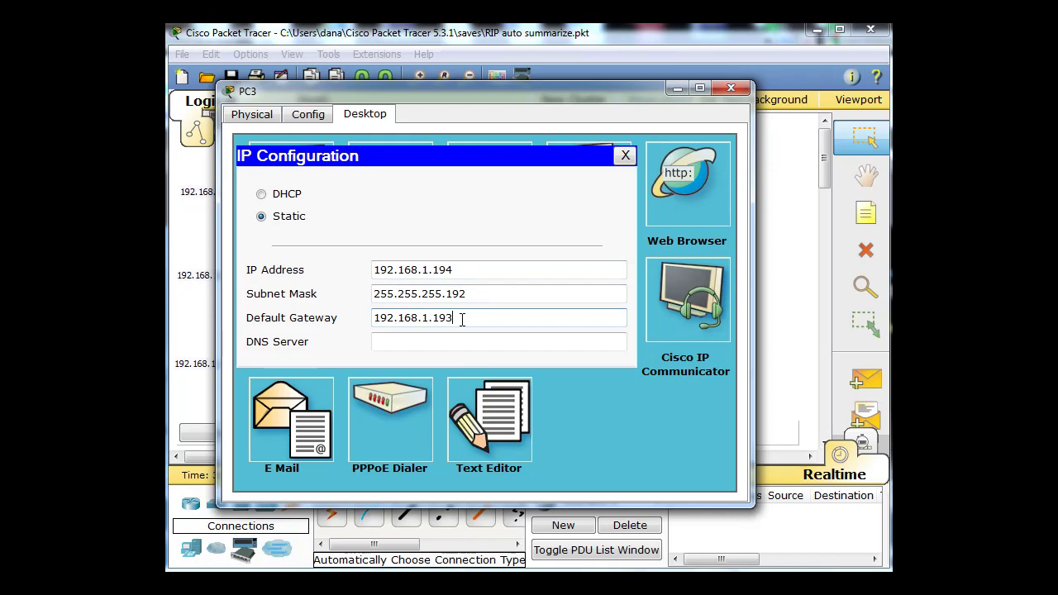
drag(448, 269, 459, 273)
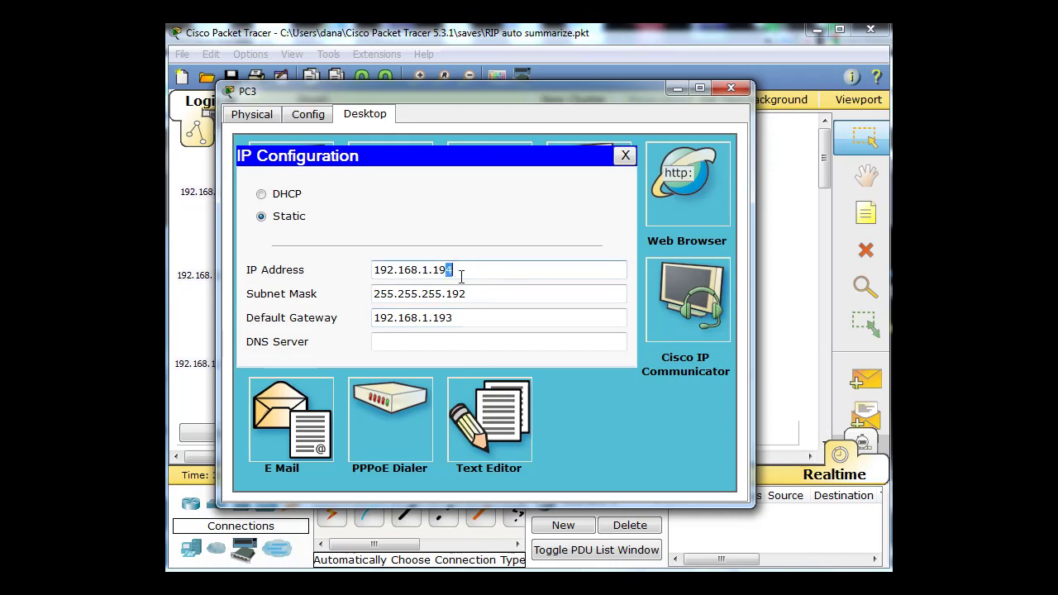
click(450, 317)
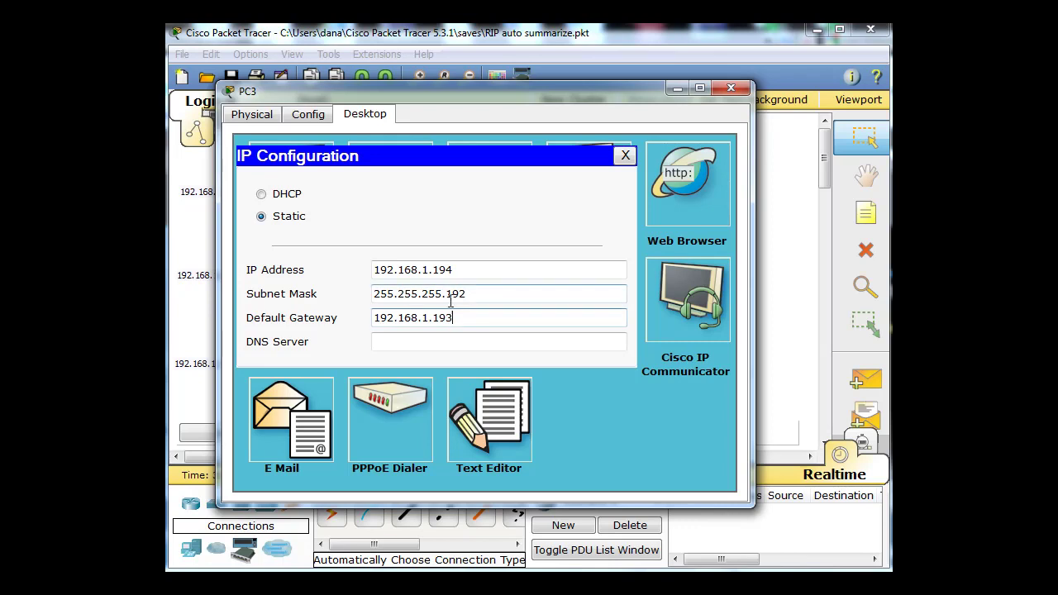
drag(475, 294, 362, 295)
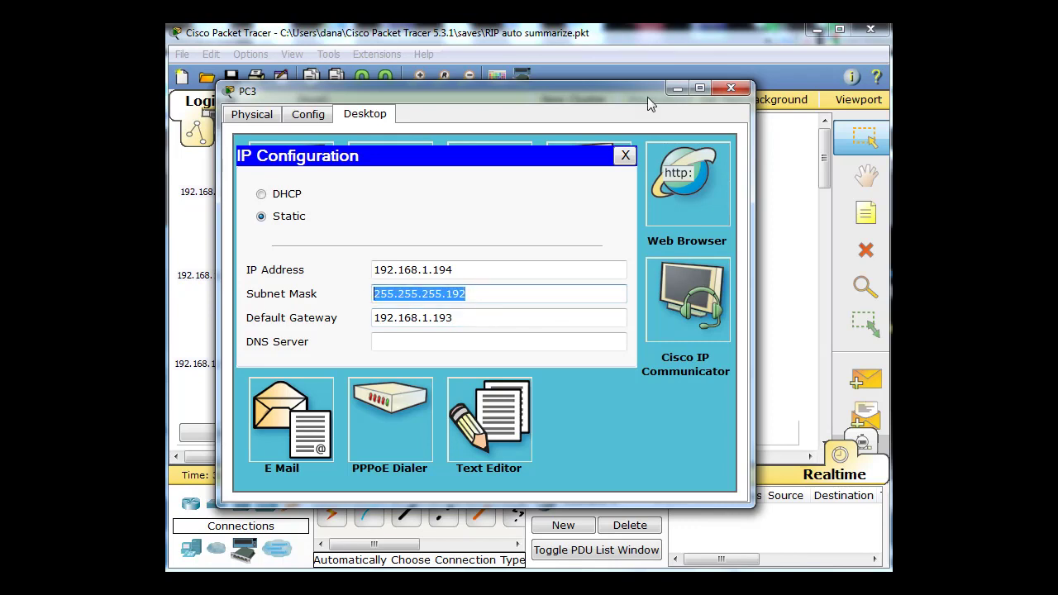
click(625, 156)
click(731, 88)
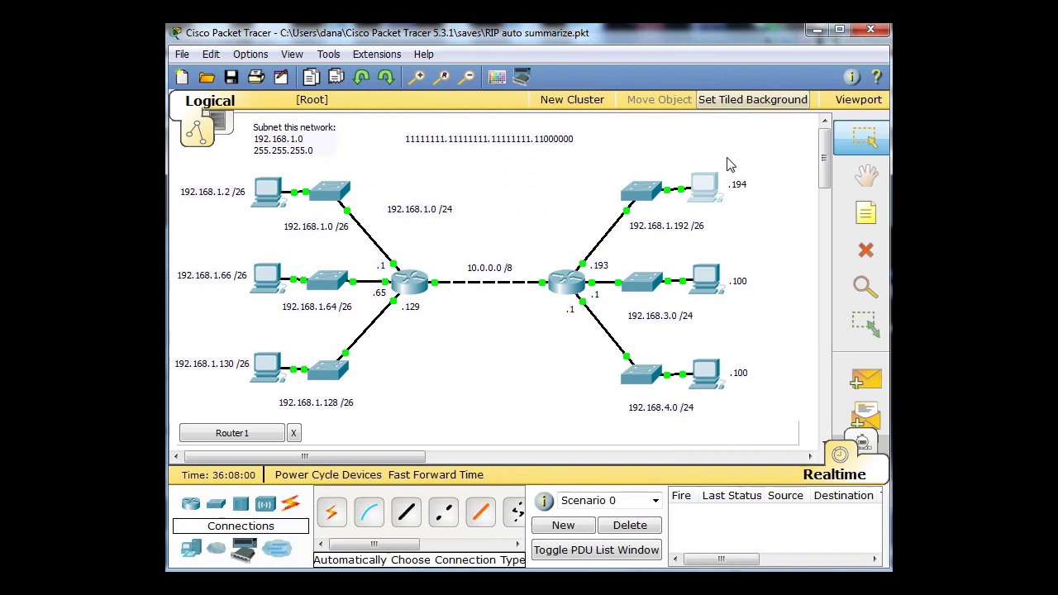
- Bring up Router2's CLI window and reposition it alongside the topology
click(568, 289)
drag(503, 151, 561, 391)
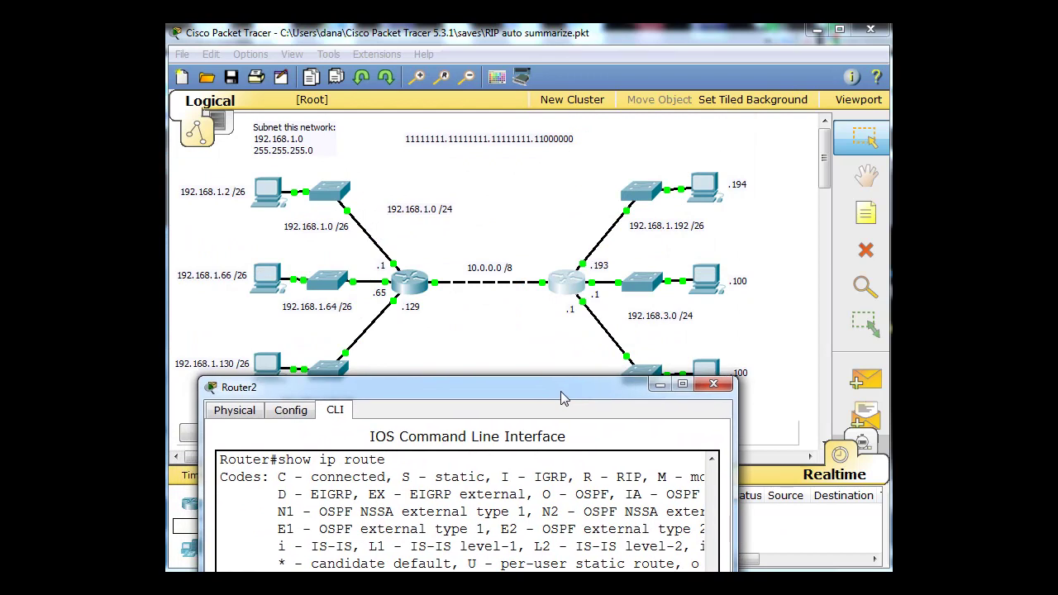
drag(560, 391, 558, 358)
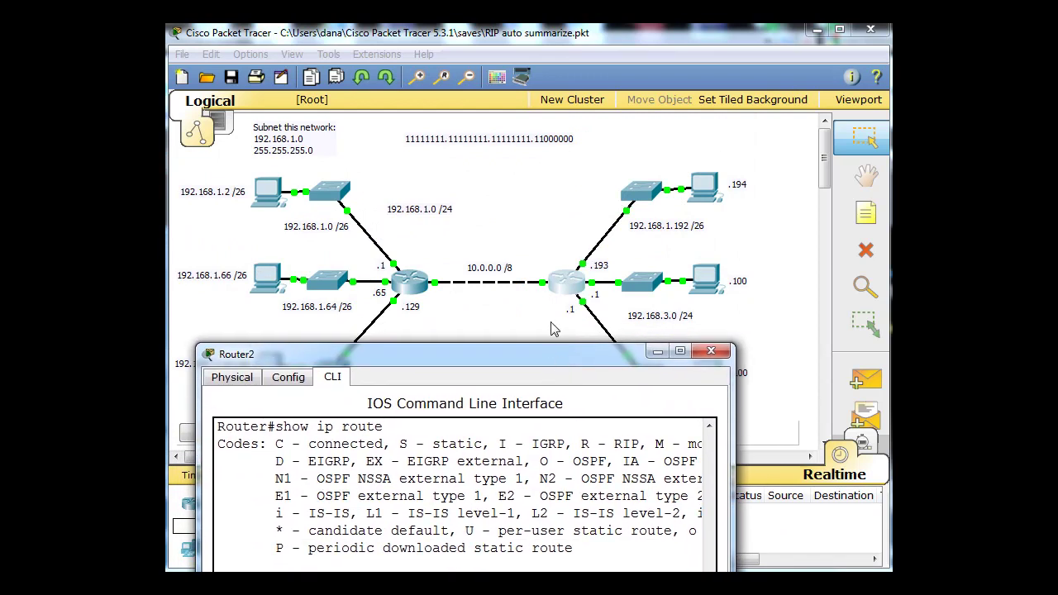
click(533, 337)
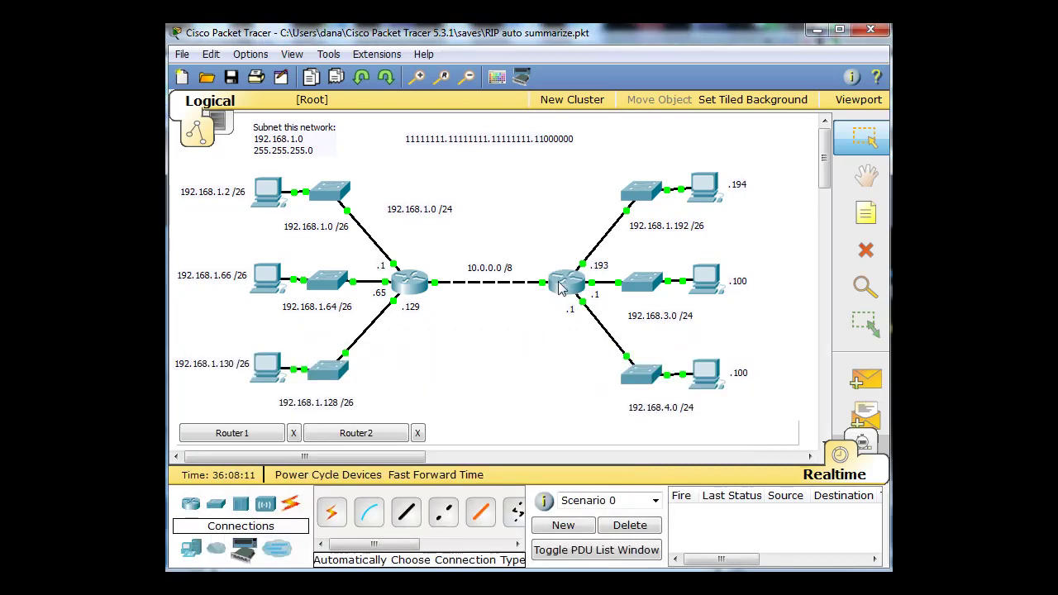
mouse_move(561, 286)
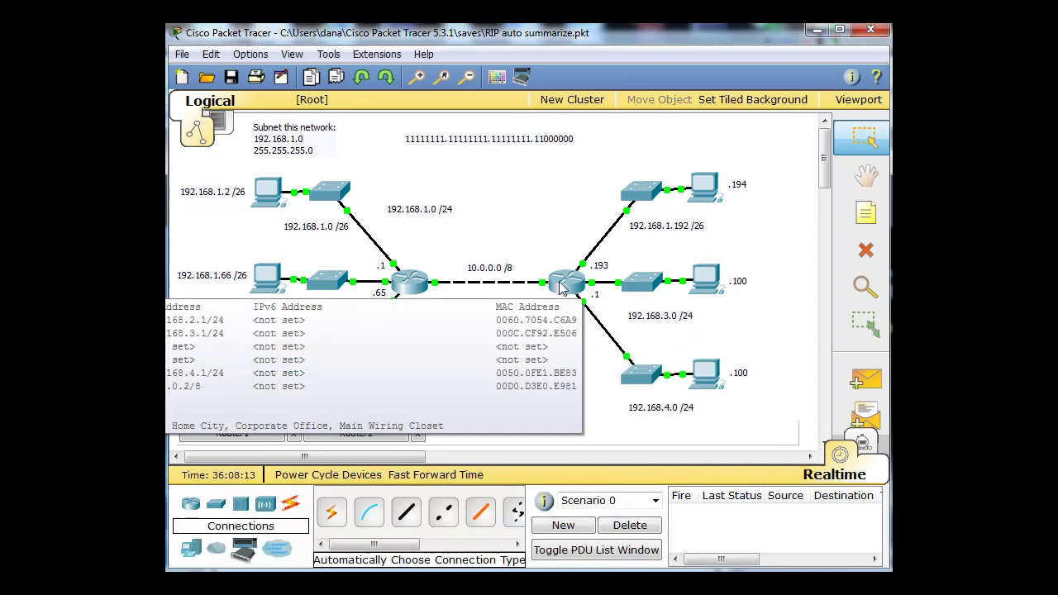
drag(525, 402, 564, 103)
key(alt+Tab)
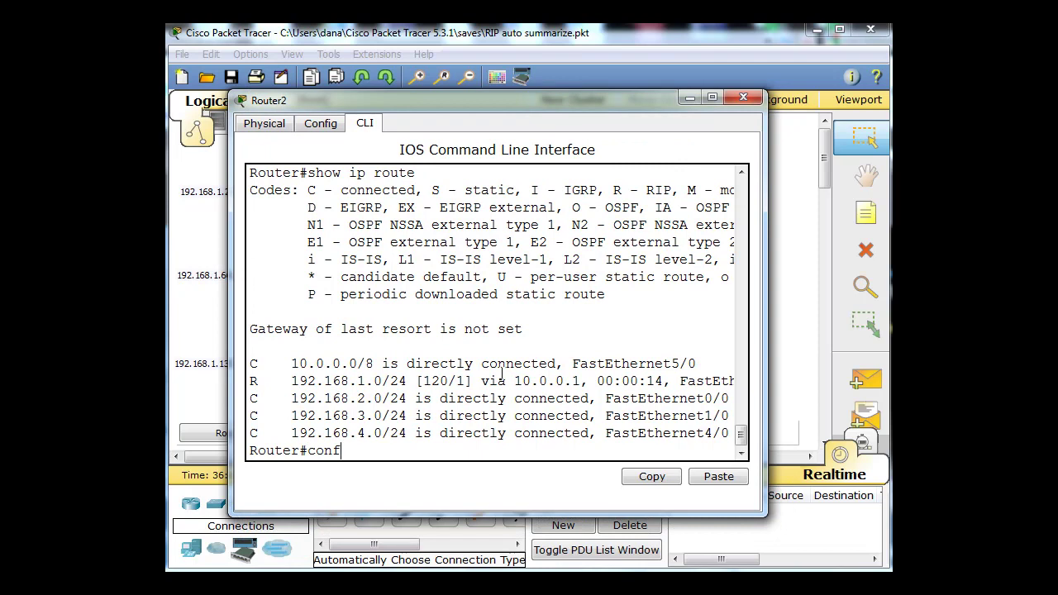
- Assign 192.168.1.193 255.255.255.192 to Router2's fa0/0 and enable it with no shut
key(Return)
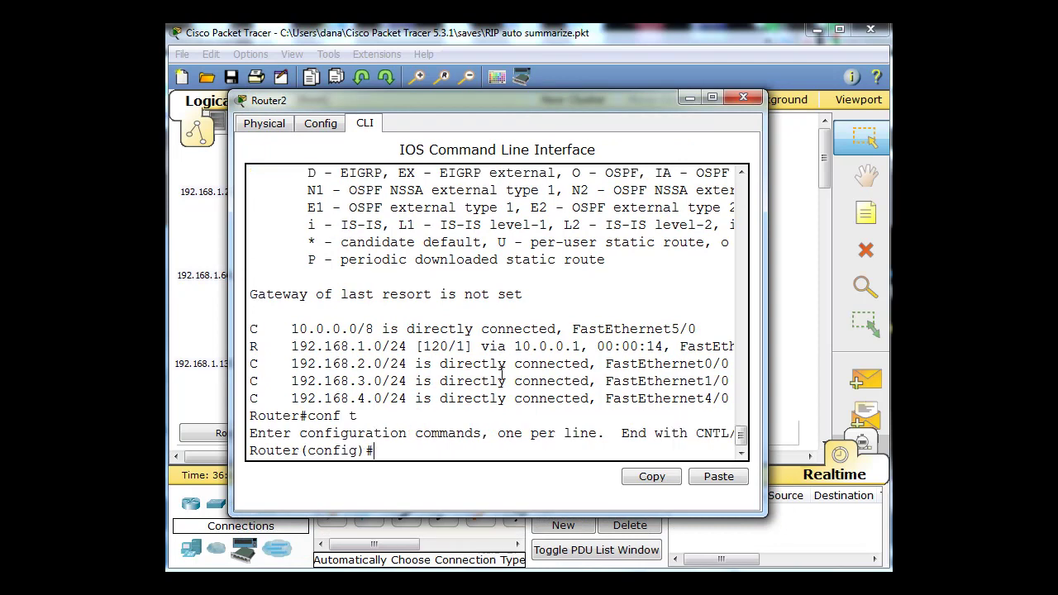
text(int fa0/0)
key(Return)
text(ip address)
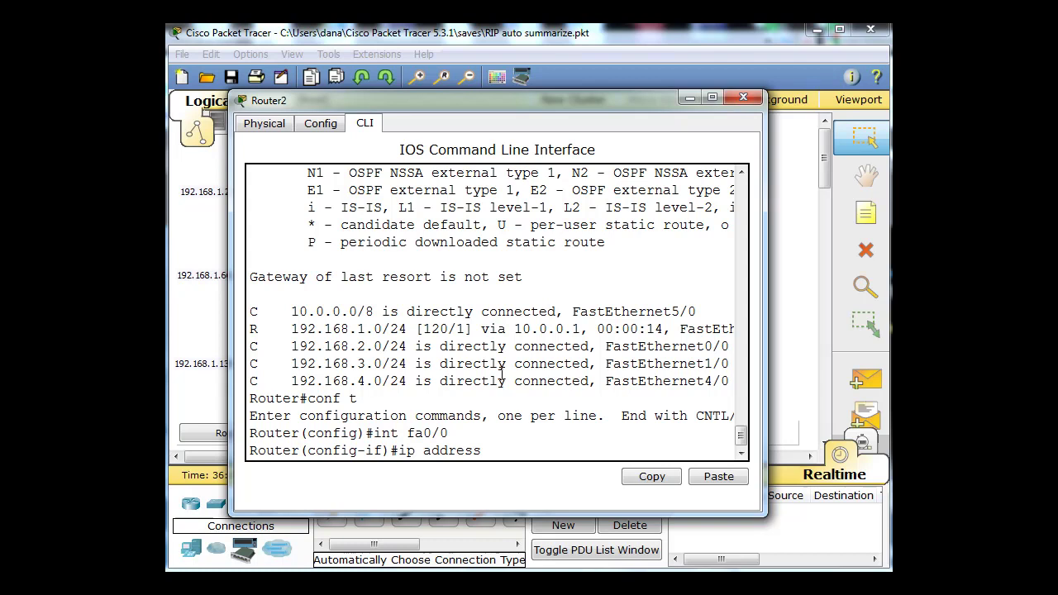
text( 192.168.1.193 255.255.)
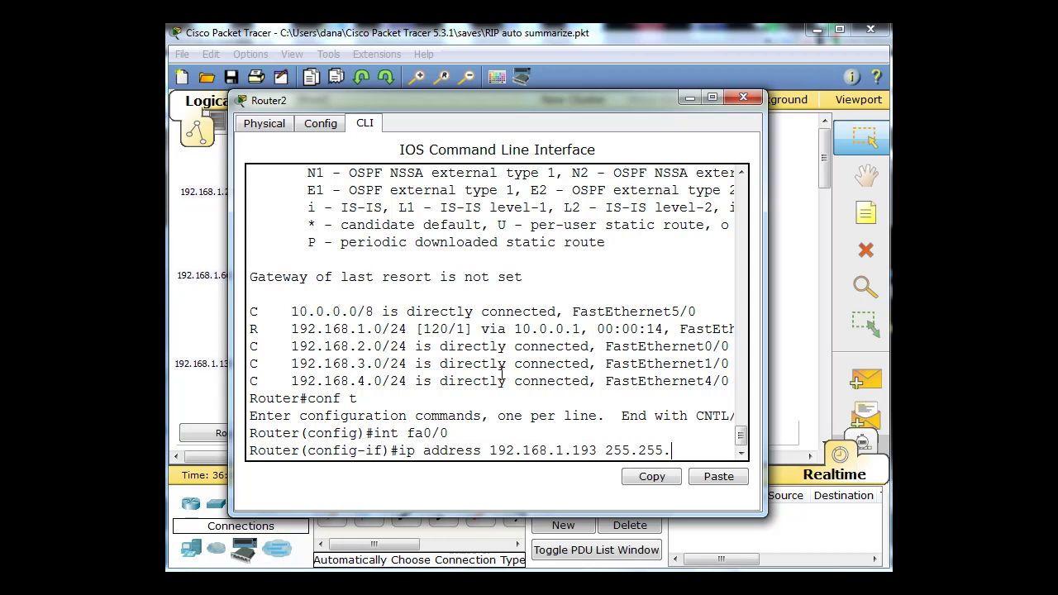
text(255.192)
drag(765, 344, 809, 347)
key(Return)
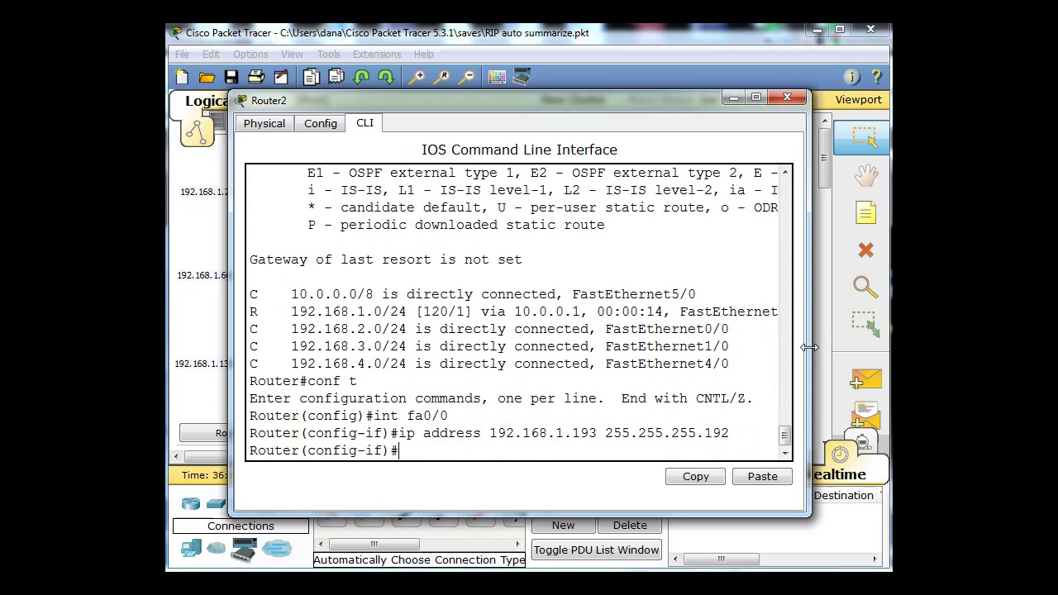
text(no shut)
key(Return)
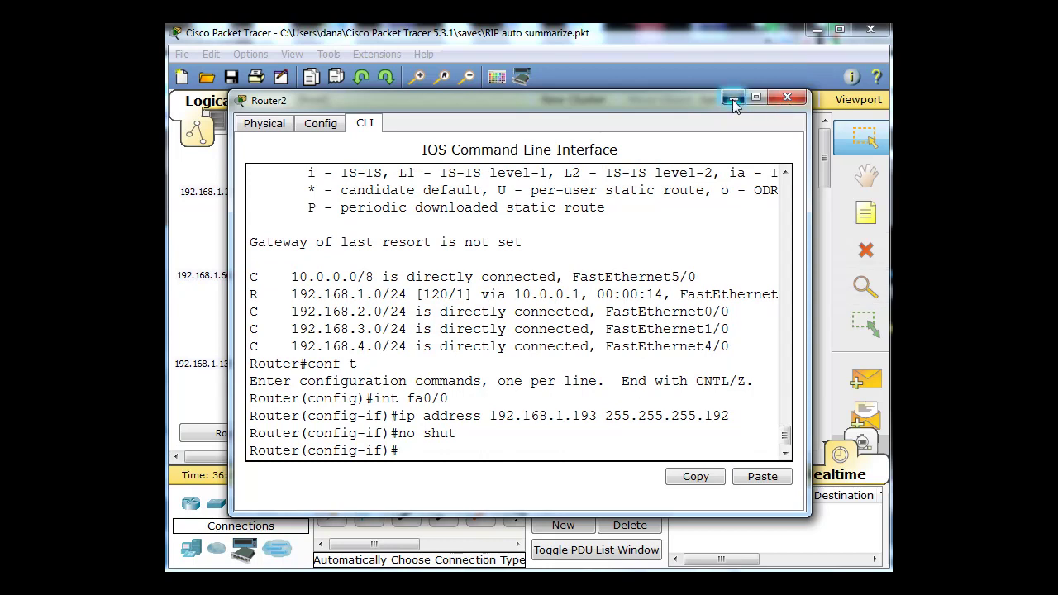
click(786, 100)
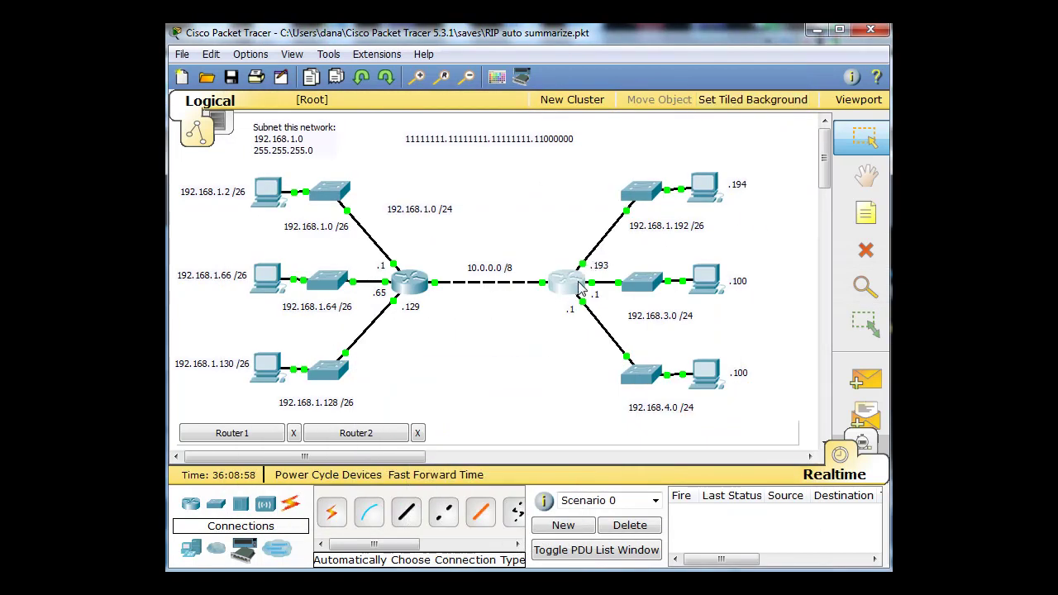
mouse_move(583, 281)
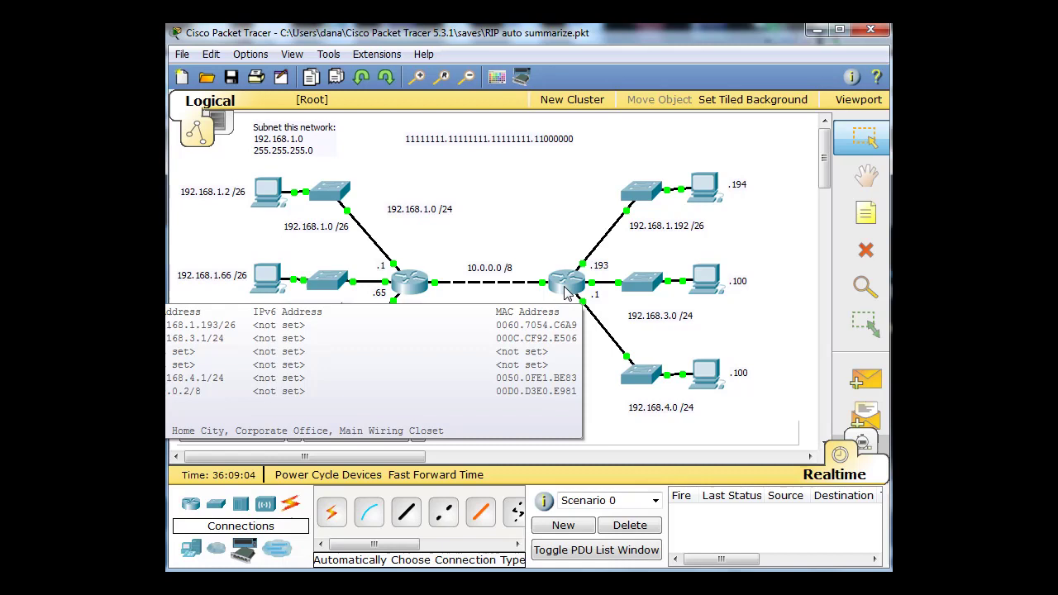
- In Router2's router rip configuration, remove network 192.168.2.0
click(566, 289)
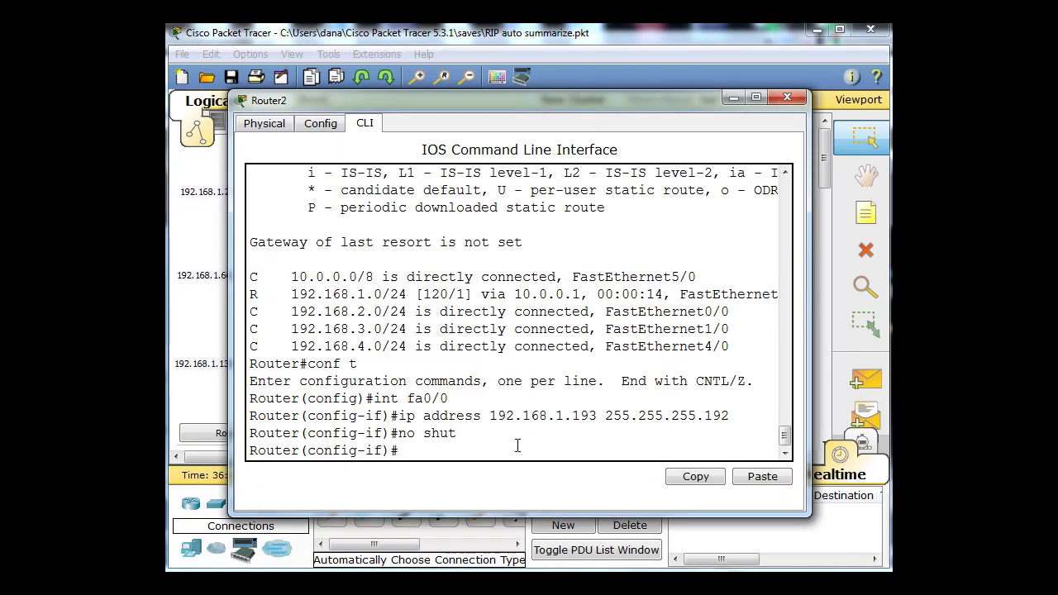
key(ctrl+z)
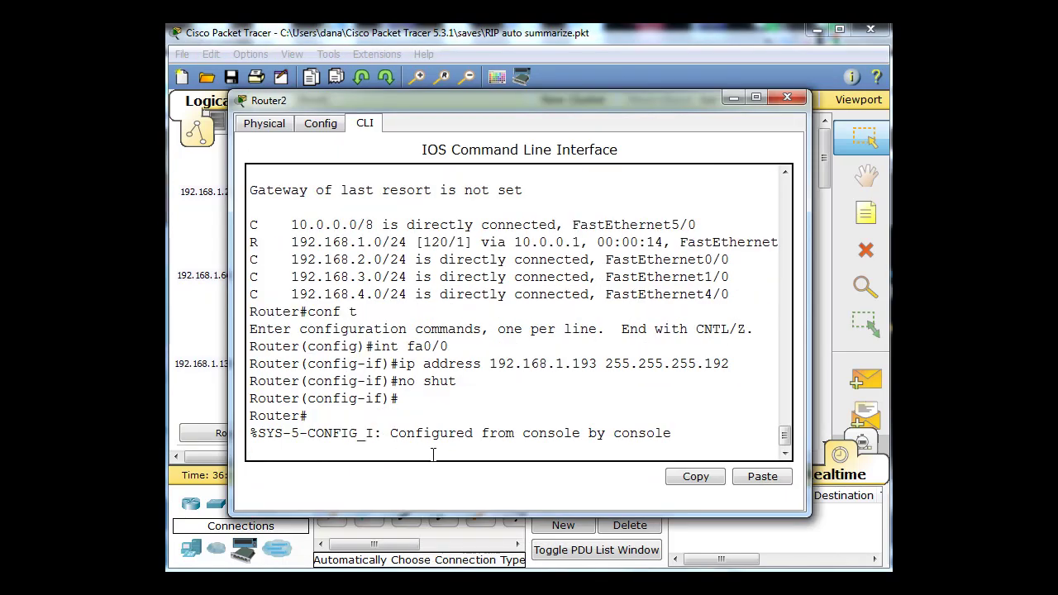
key(Return)
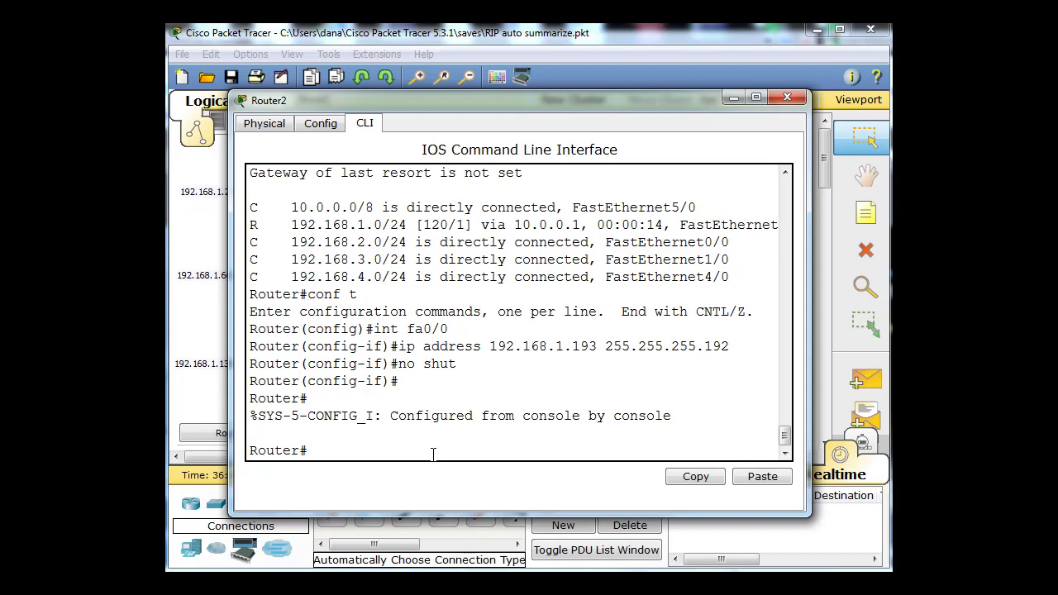
text(conf t)
key(Return)
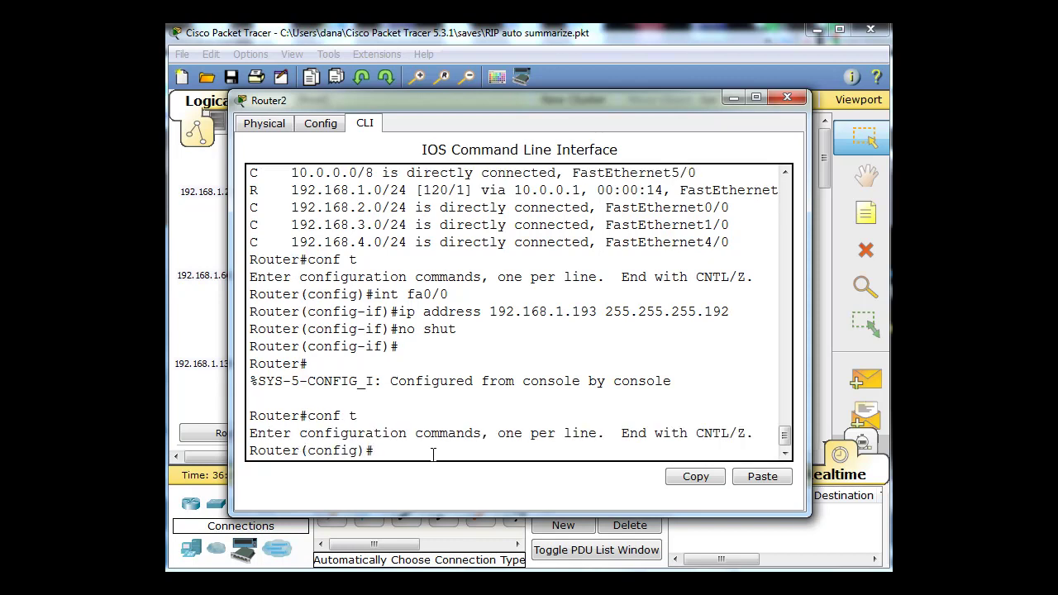
text(router rip)
key(Return)
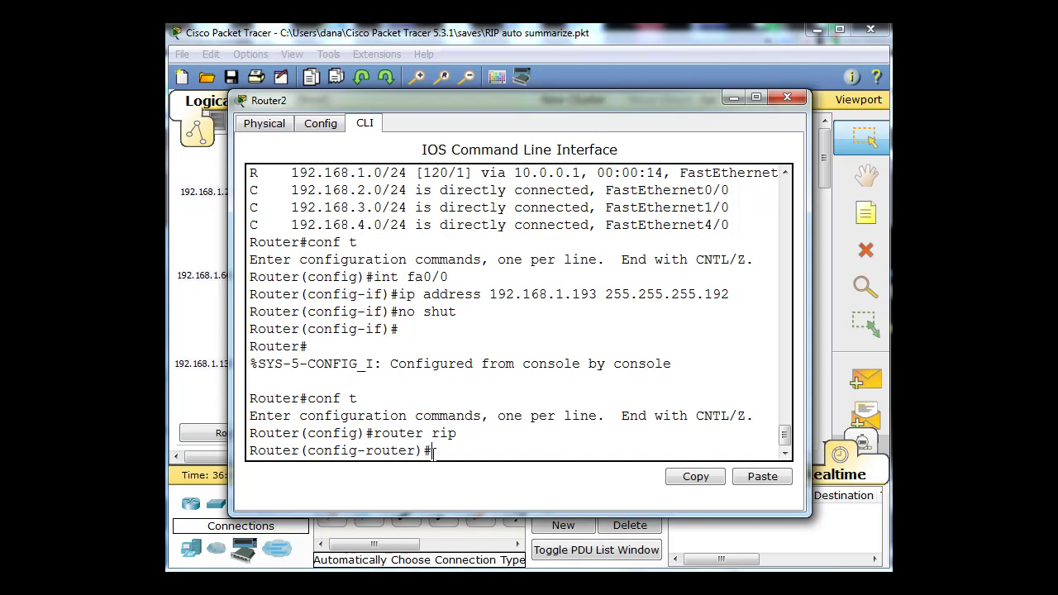
text(no network 192.168)
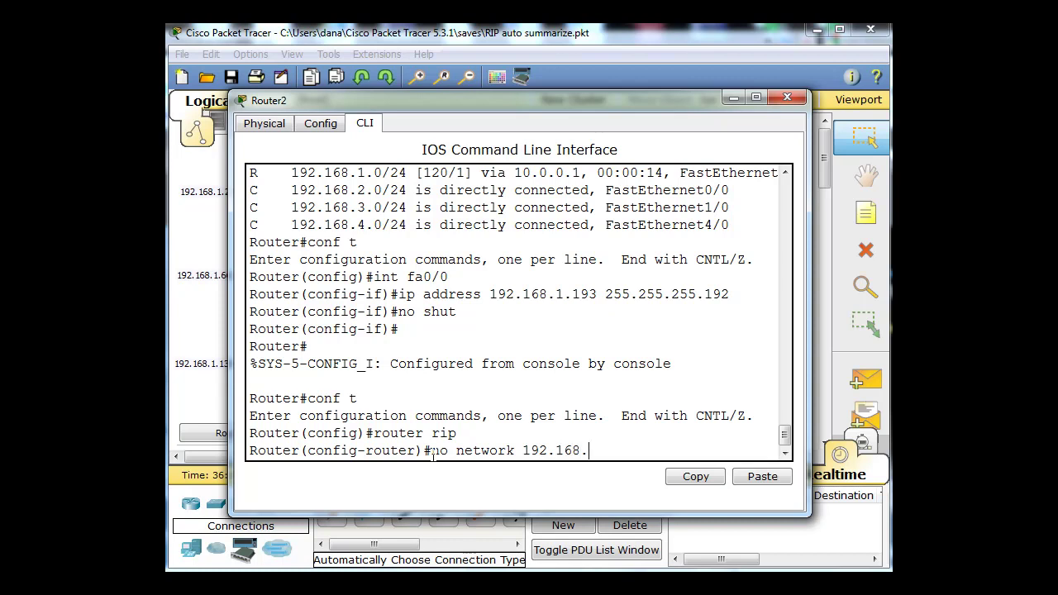
text(.2.0)
key(Return)
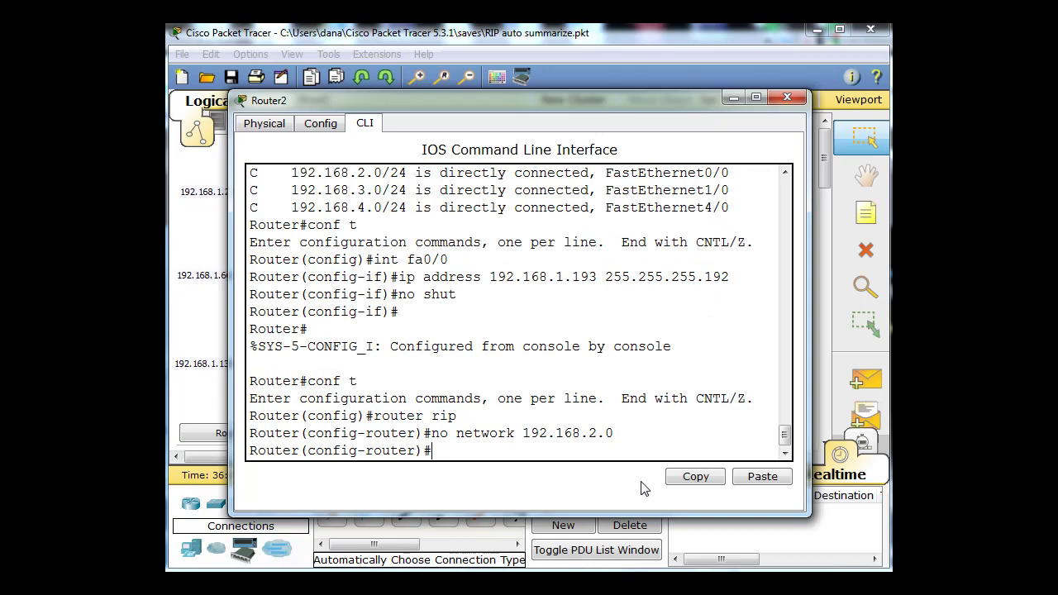
- Add network 192.168.1.192 to Router2's RIP by editing the recalled command
key(Up)
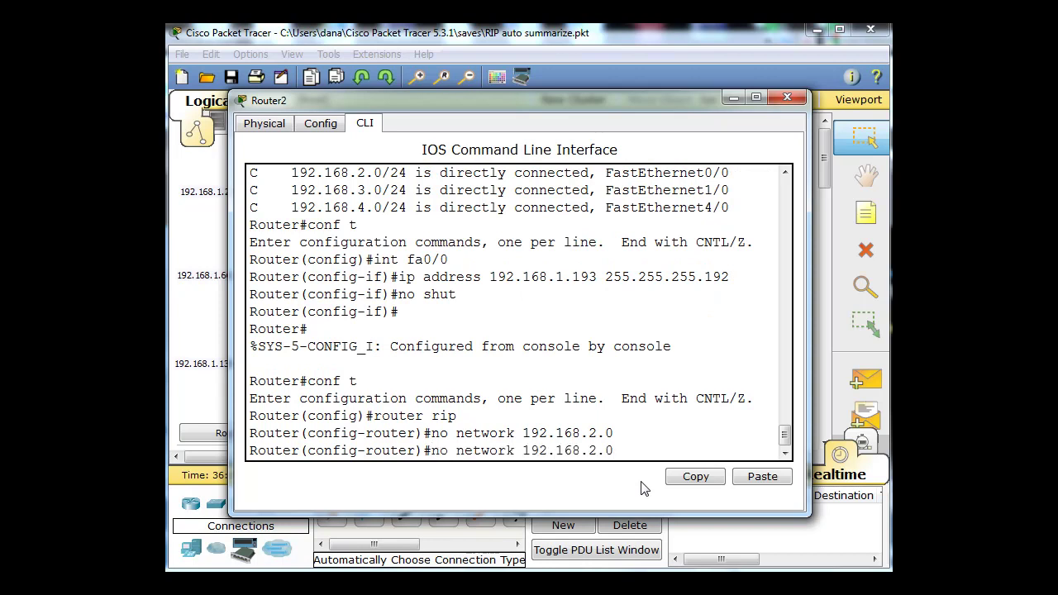
key(BackSpace)
key(BackSpace)
key(BackSpace)
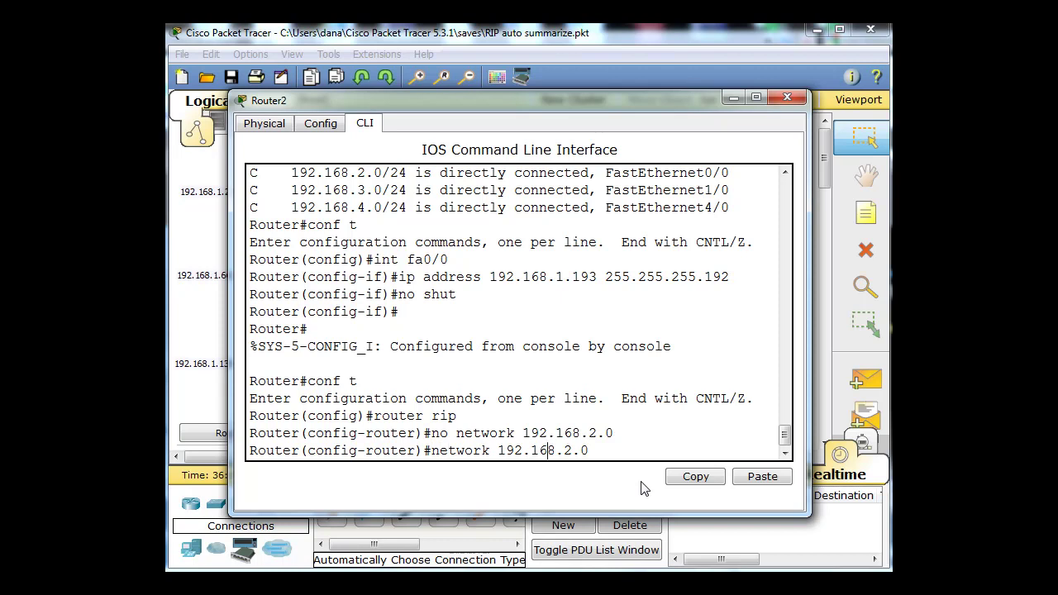
key(BackSpace)
key(BackSpace)
key(BackSpace)
text(1.0)
key(BackSpace)
text(192)
key(Return)
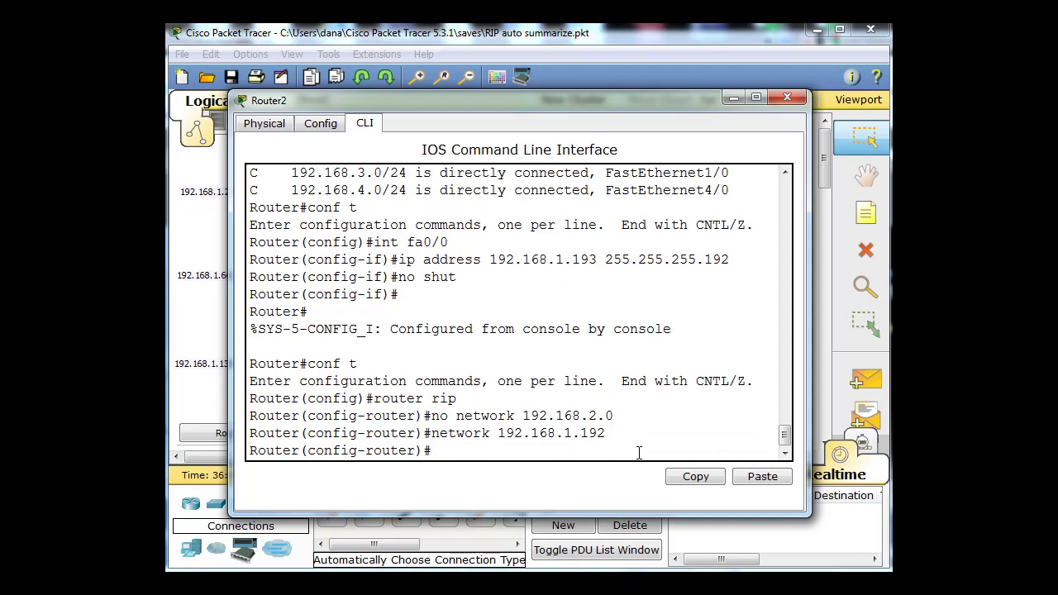
- Run show run on Router2, check the RIP network statements, then close the CLI
key(ctrl+z)
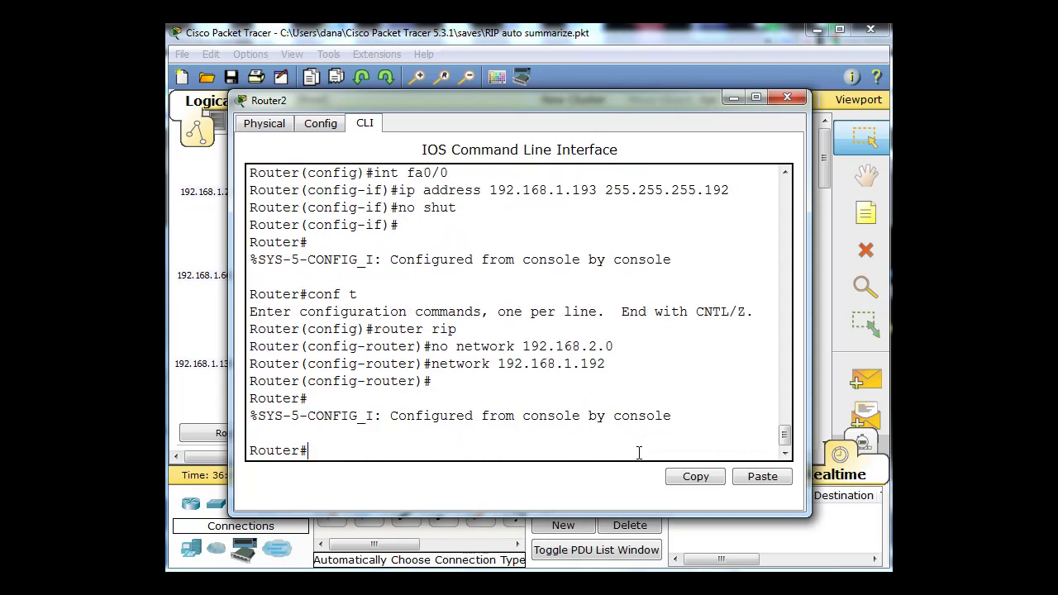
text(show run)
key(Return)
key(space)
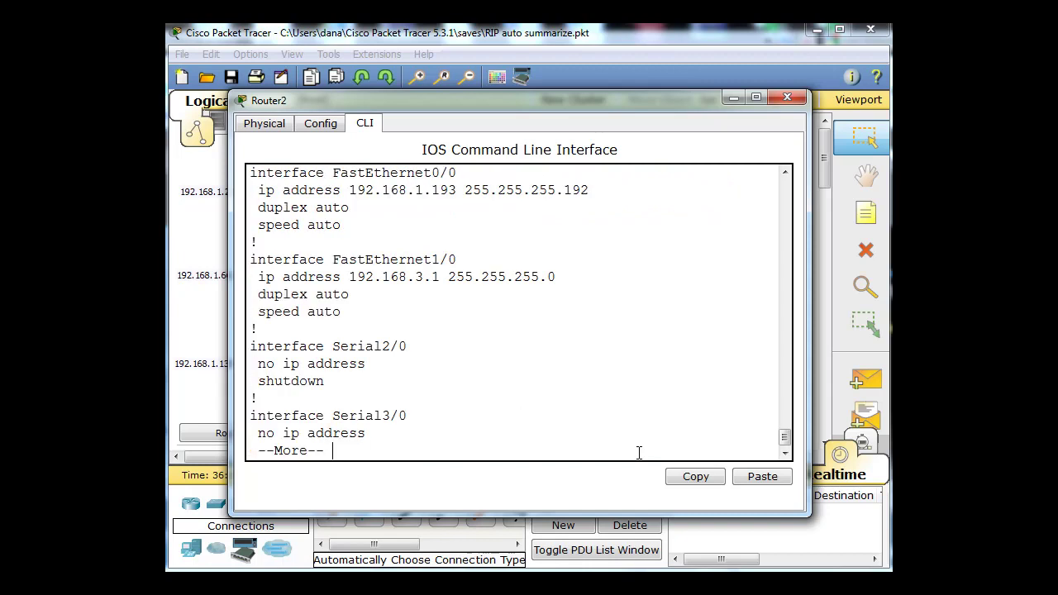
key(space)
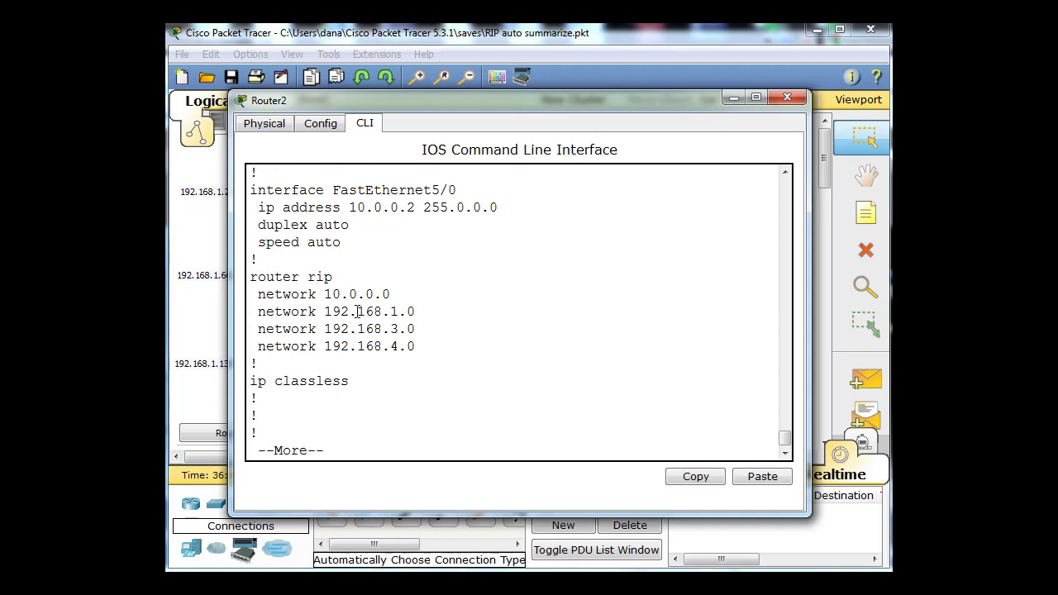
drag(391, 312, 400, 347)
click(789, 98)
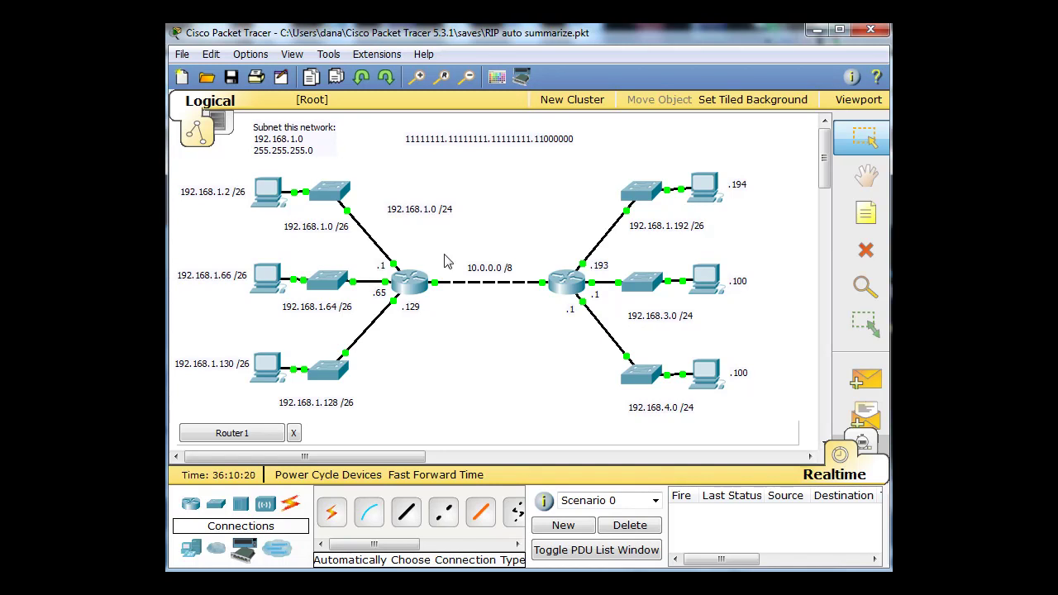
mouse_move(608, 200)
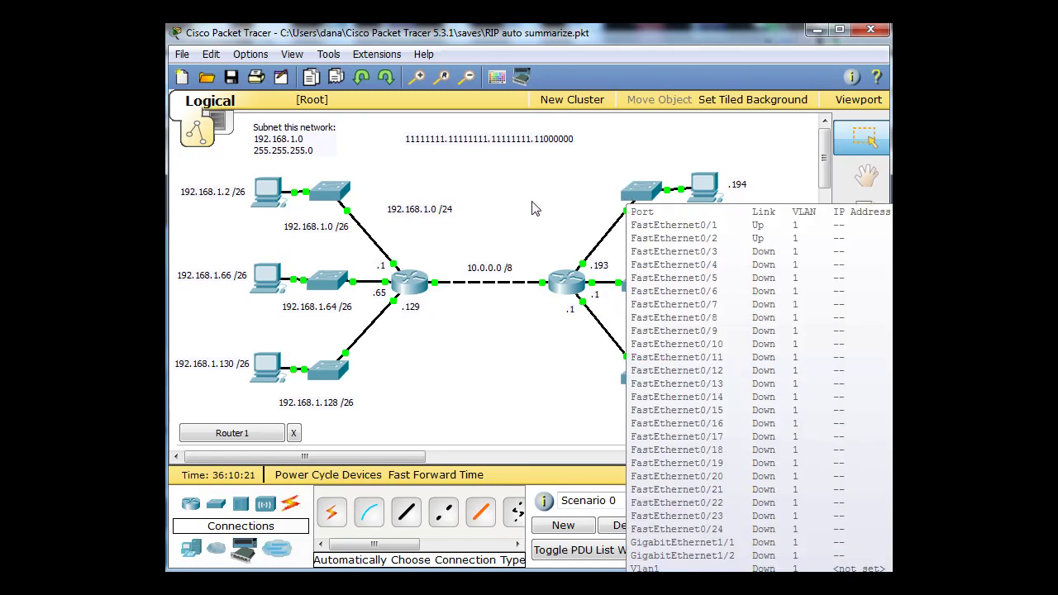
click(567, 285)
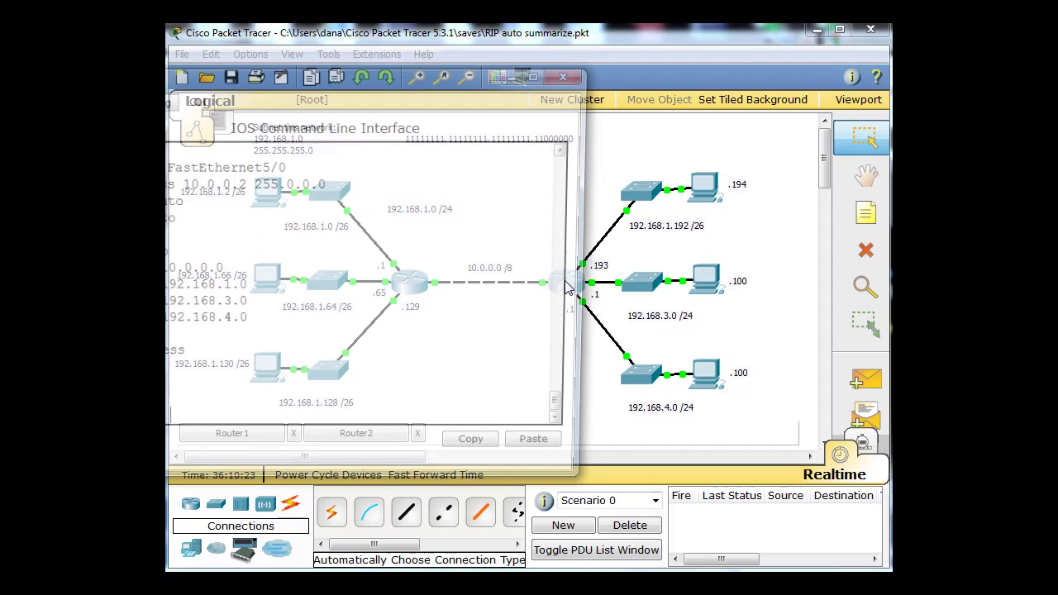
drag(346, 72, 489, 67)
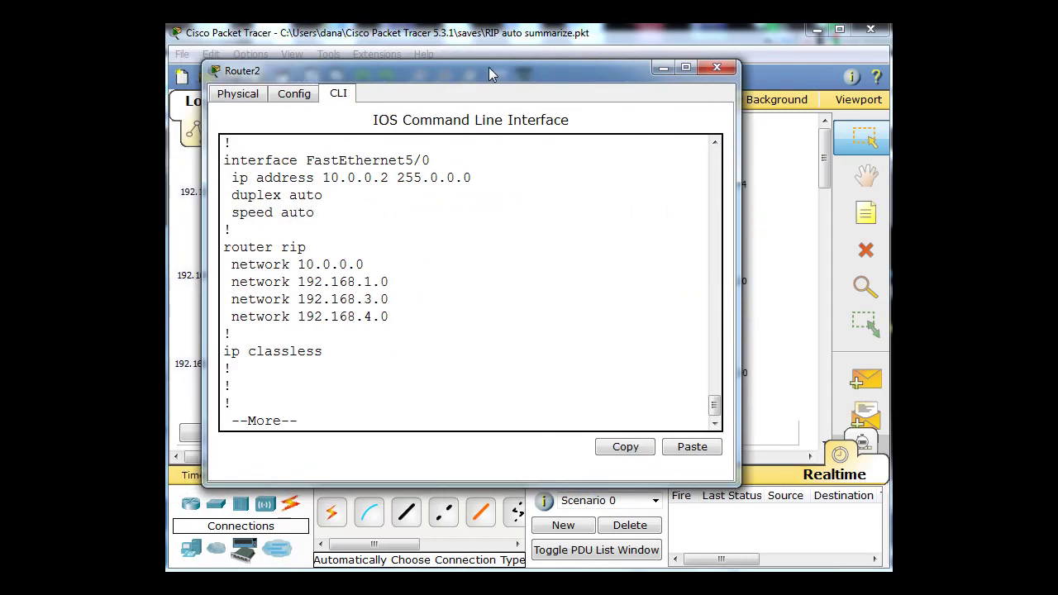
key(space)
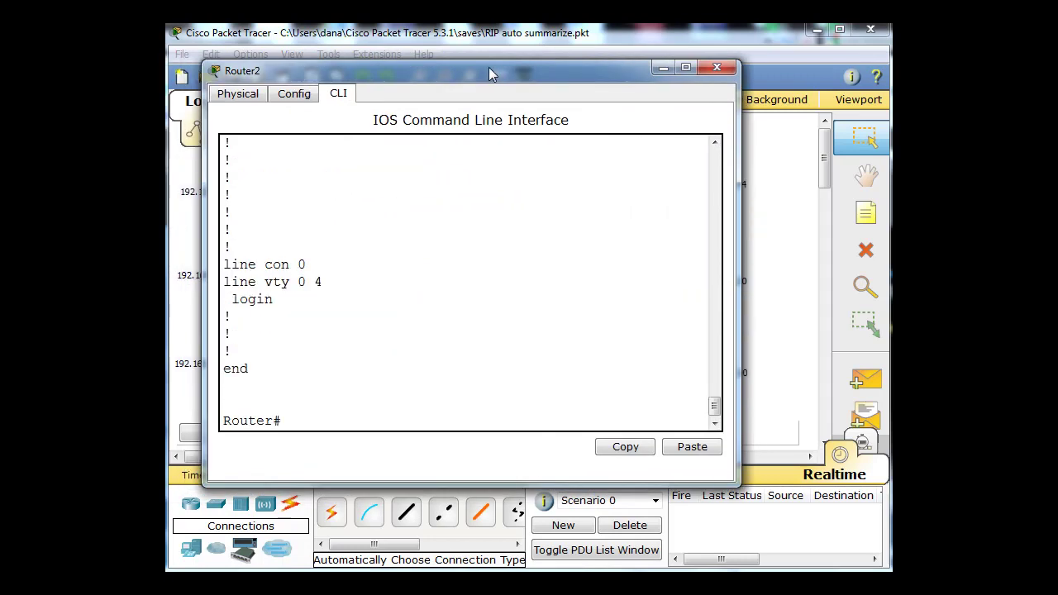
text(show ip route)
key(Return)
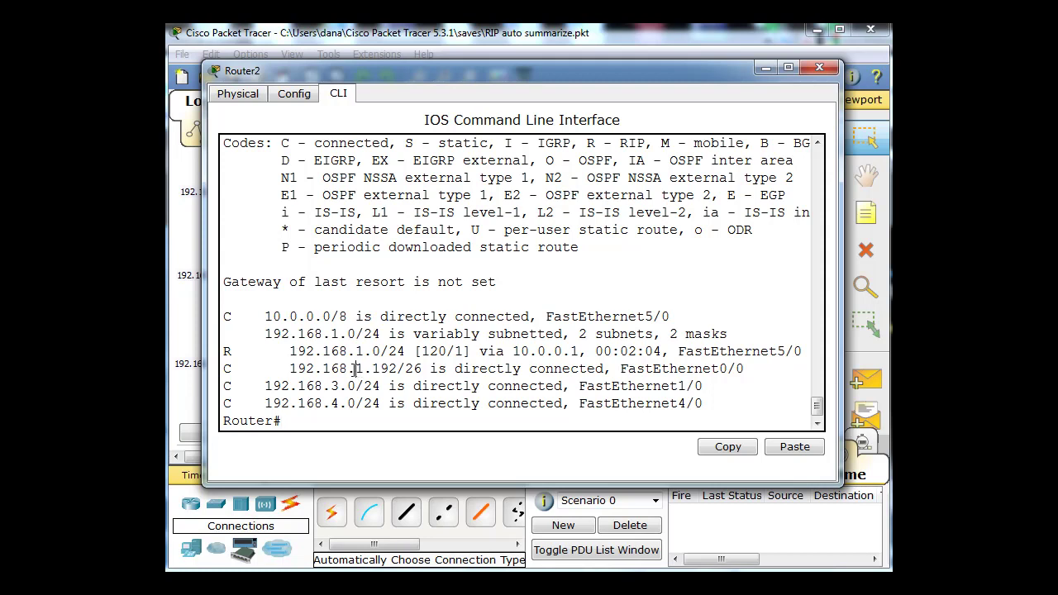
drag(356, 369, 406, 368)
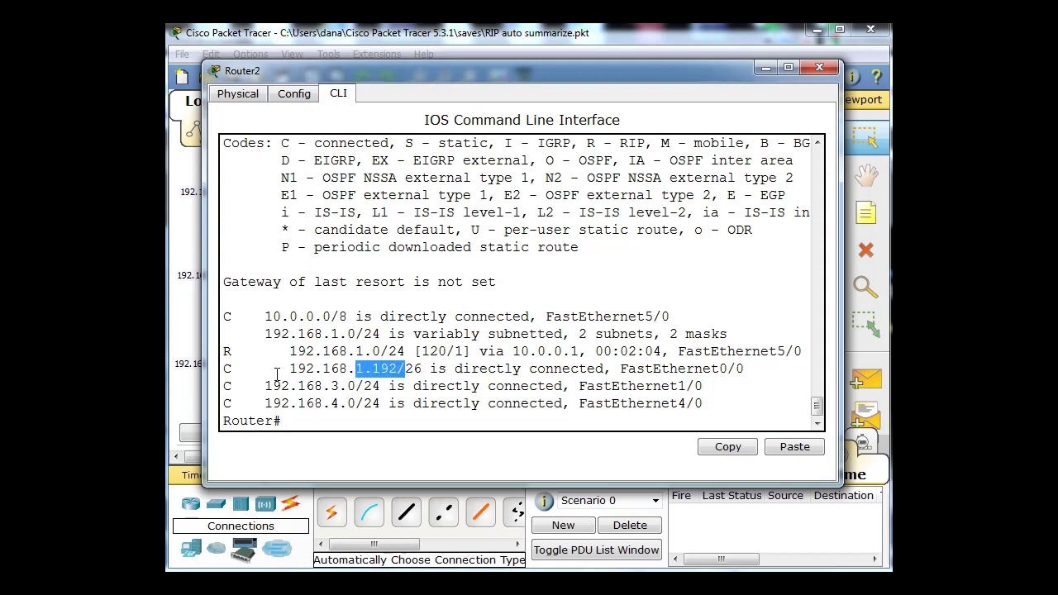
drag(280, 372, 770, 377)
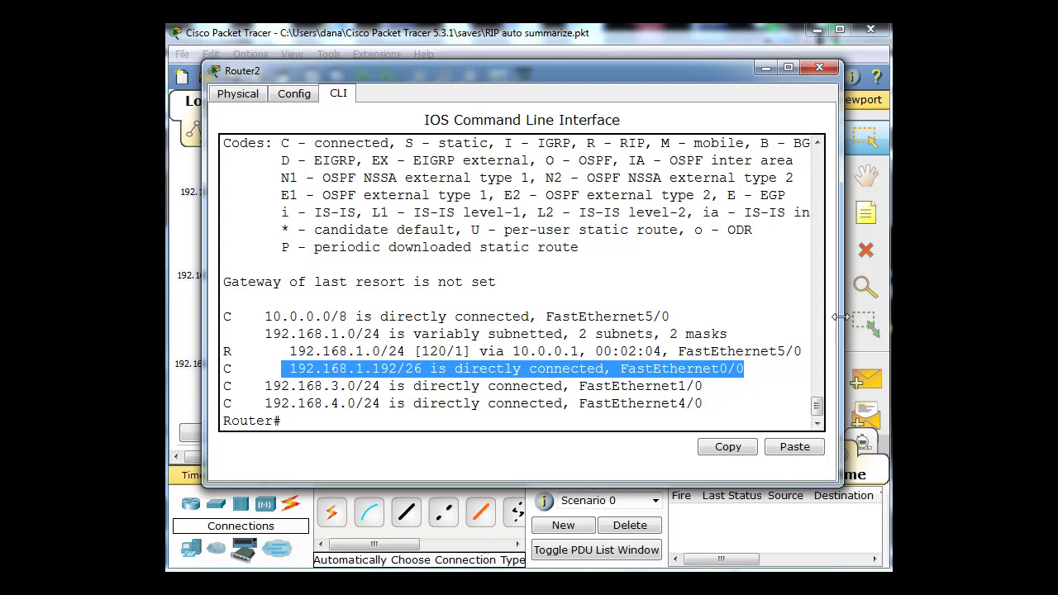
drag(841, 324, 879, 324)
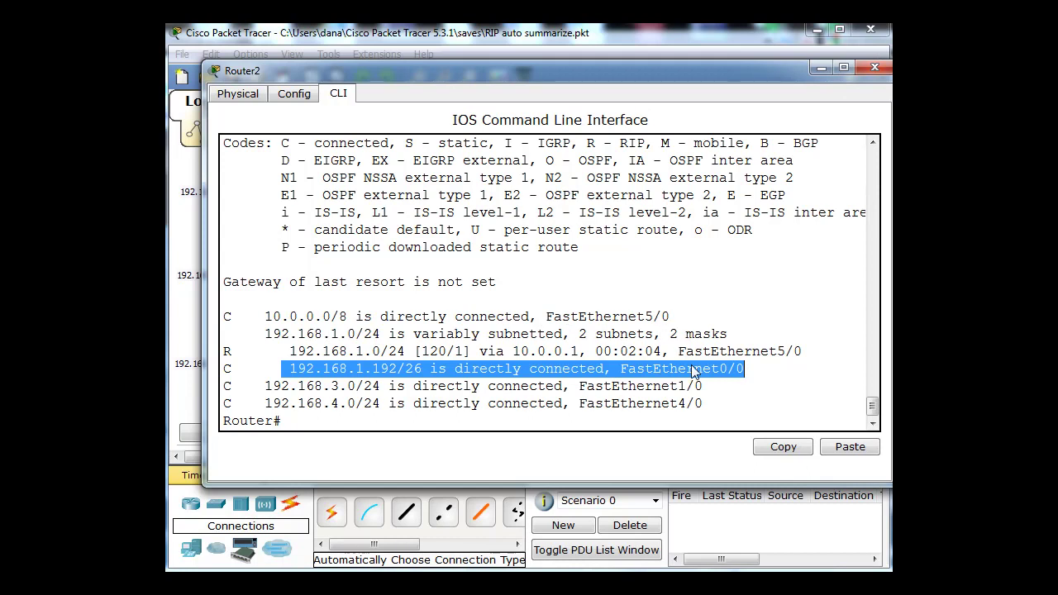
click(736, 389)
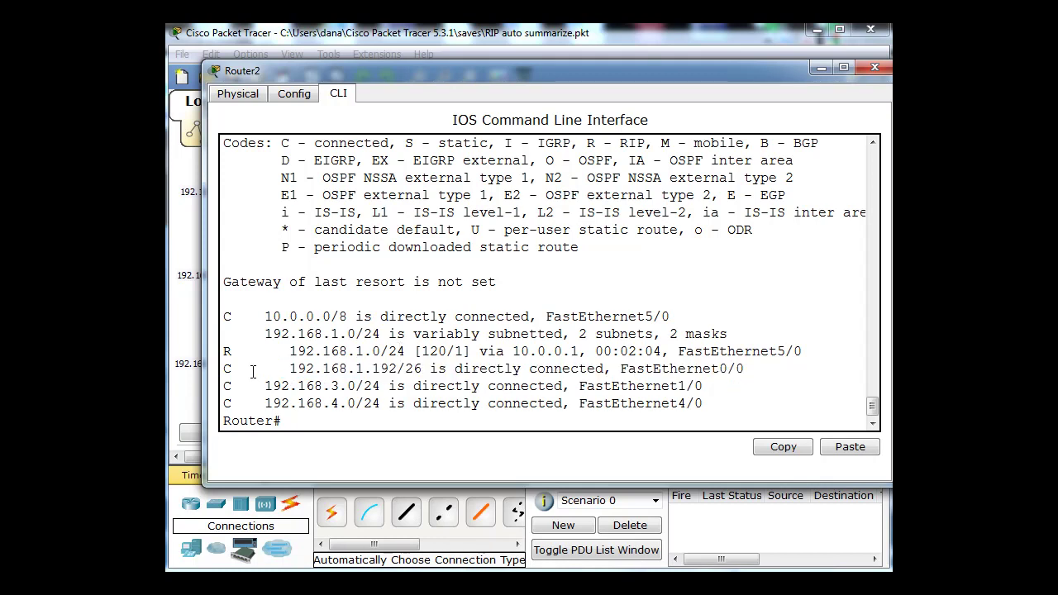
drag(222, 370, 423, 369)
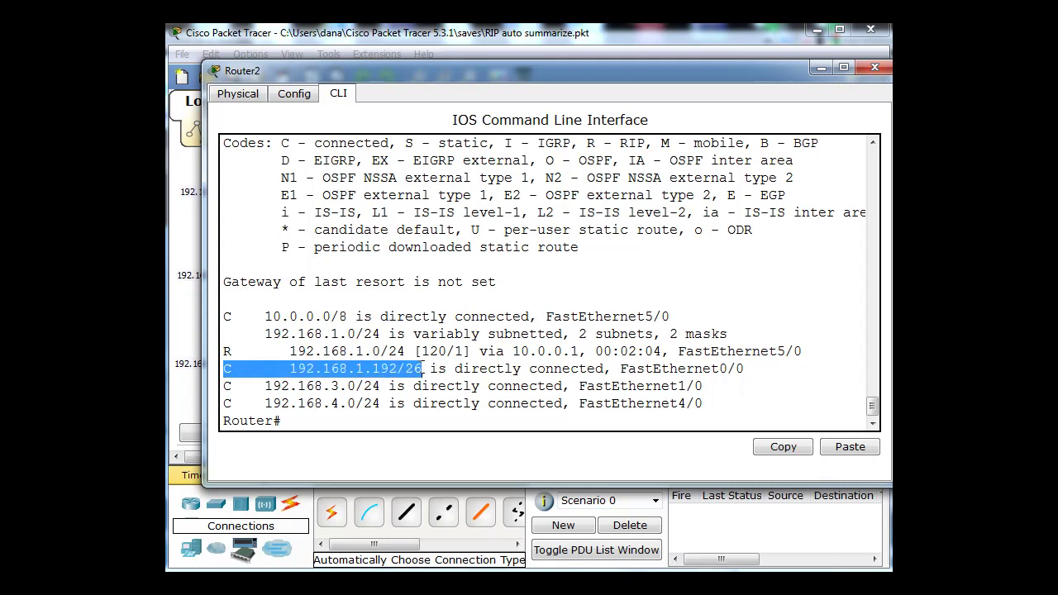
click(223, 353)
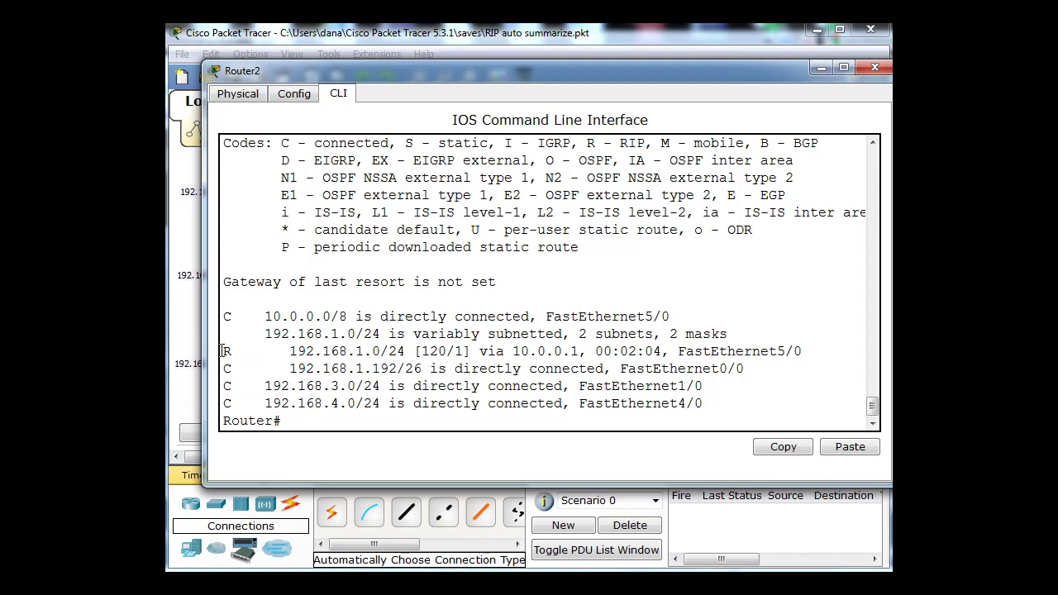
drag(223, 351, 442, 352)
click(424, 351)
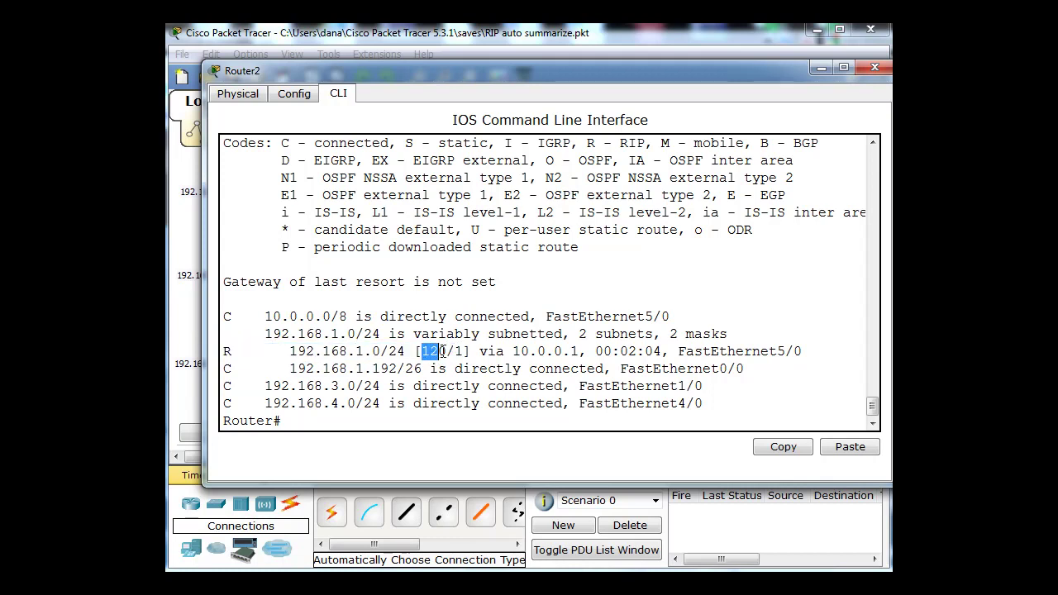
click(456, 352)
click(875, 67)
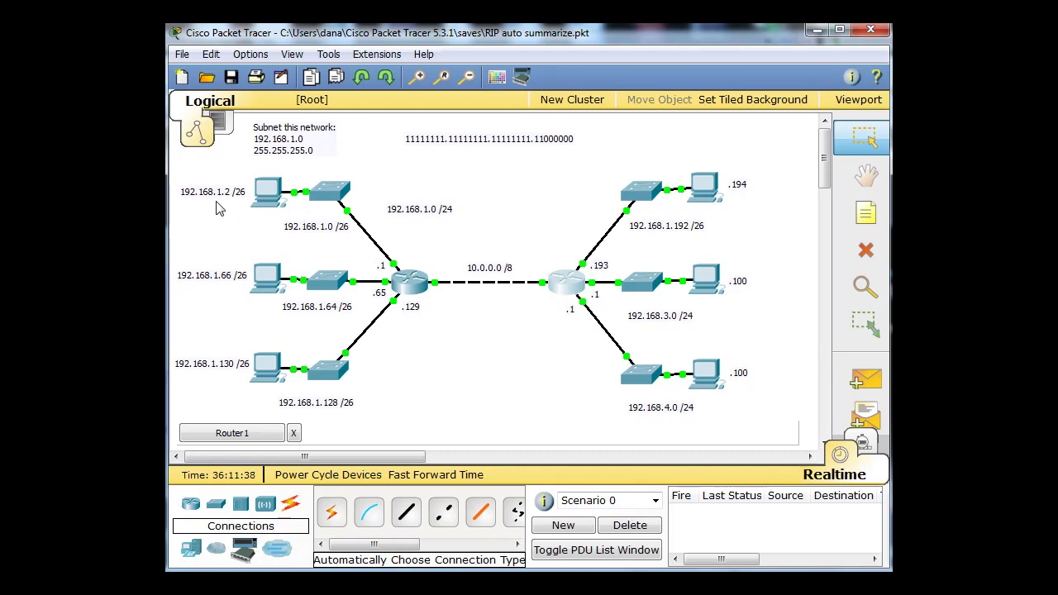
- Re-run ping 192.168.1.2 from PC3's command prompt, observing 100% loss, then minimize PC3
click(704, 187)
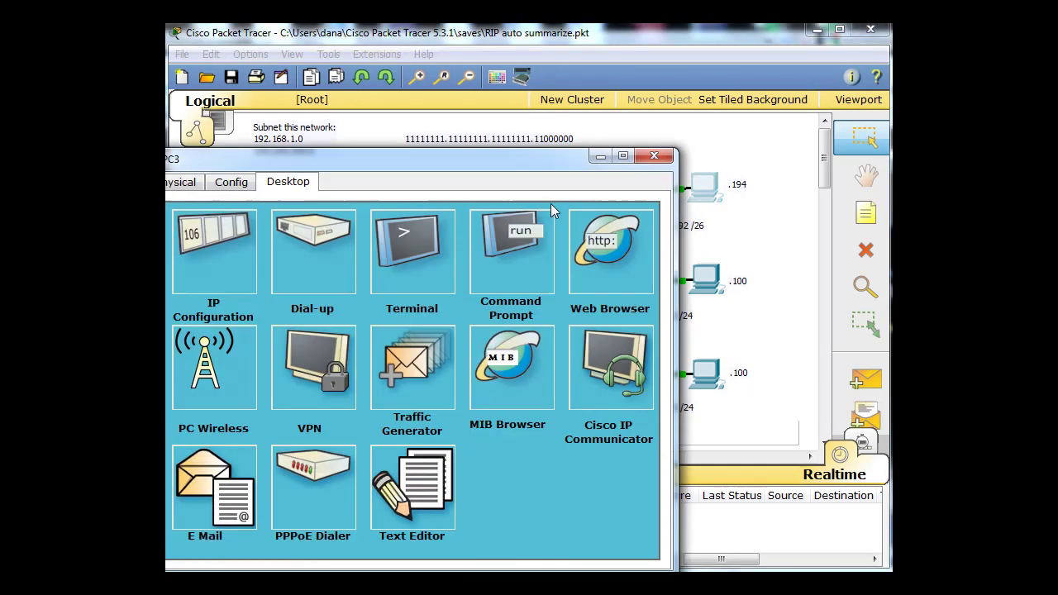
drag(413, 156, 513, 126)
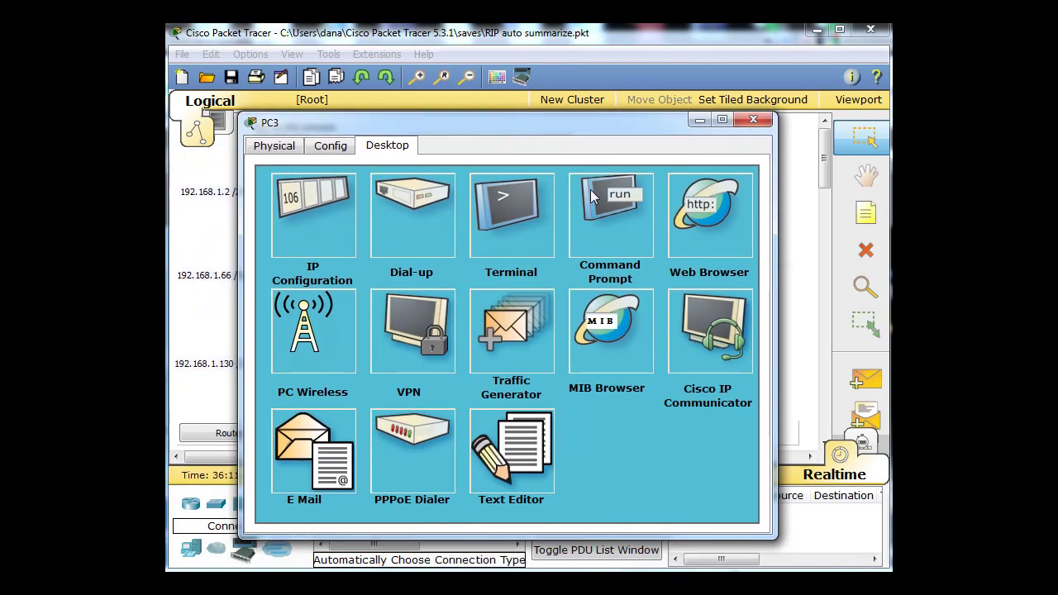
click(596, 194)
key(Up)
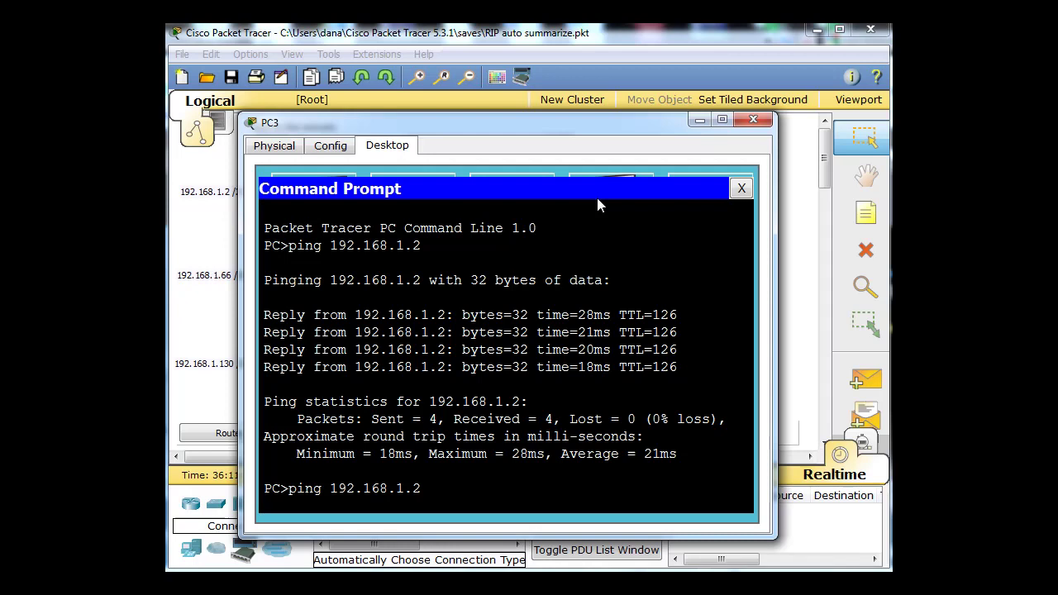
key(Return)
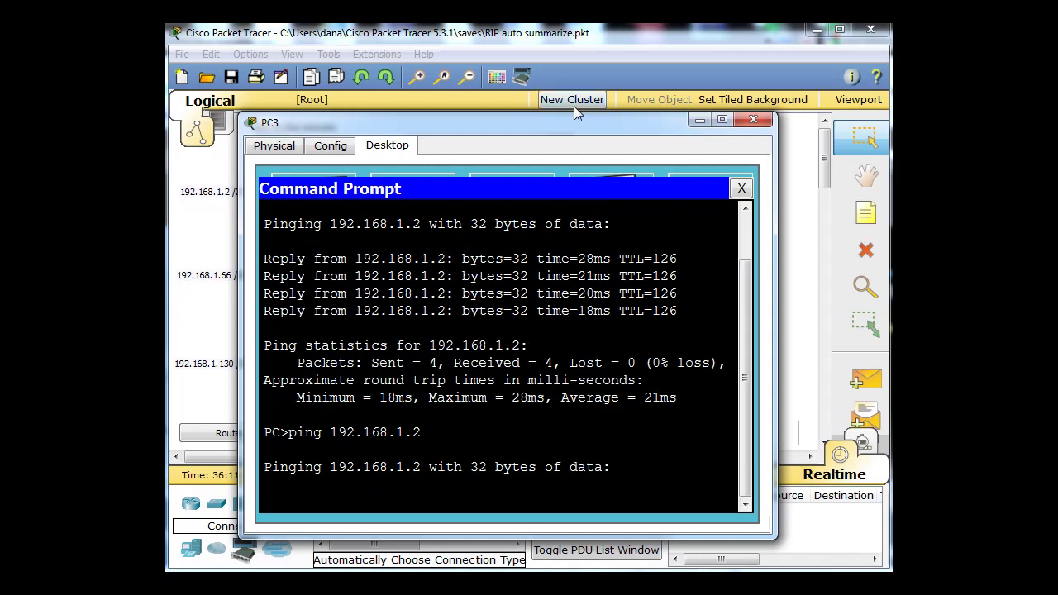
drag(574, 124, 573, 90)
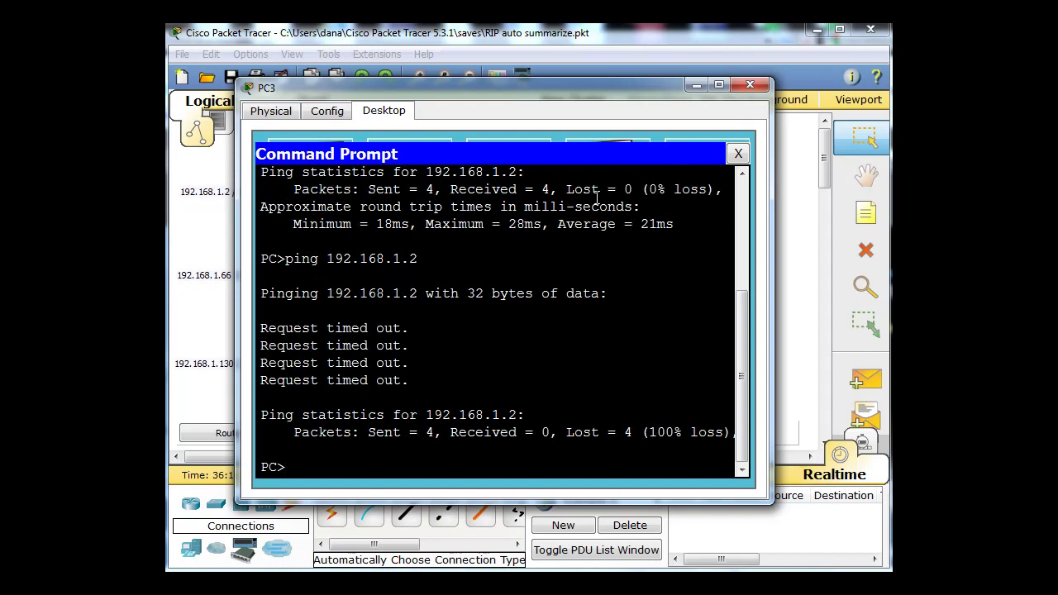
click(697, 85)
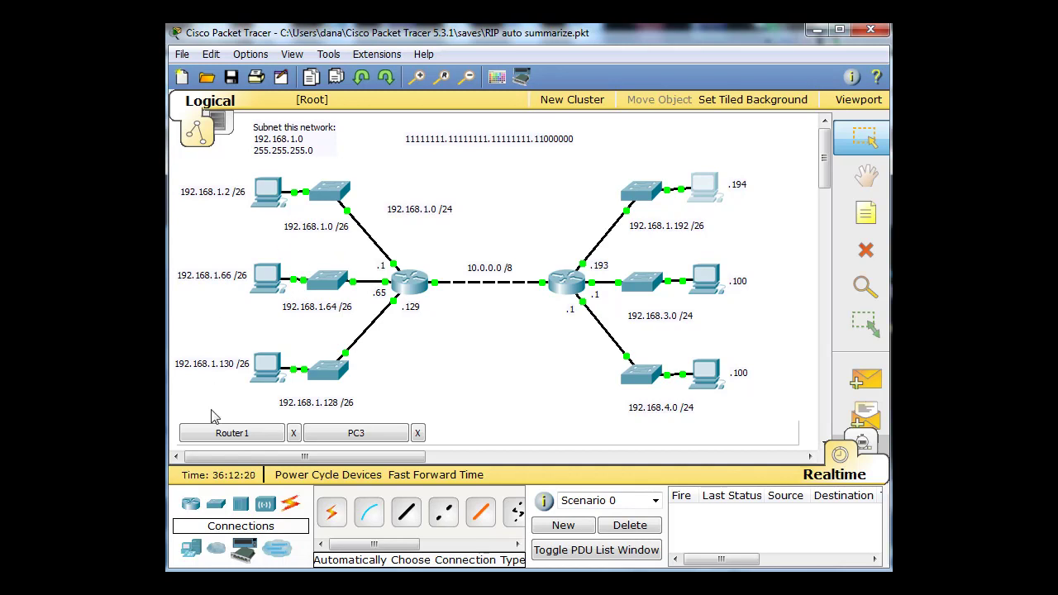
mouse_move(662, 262)
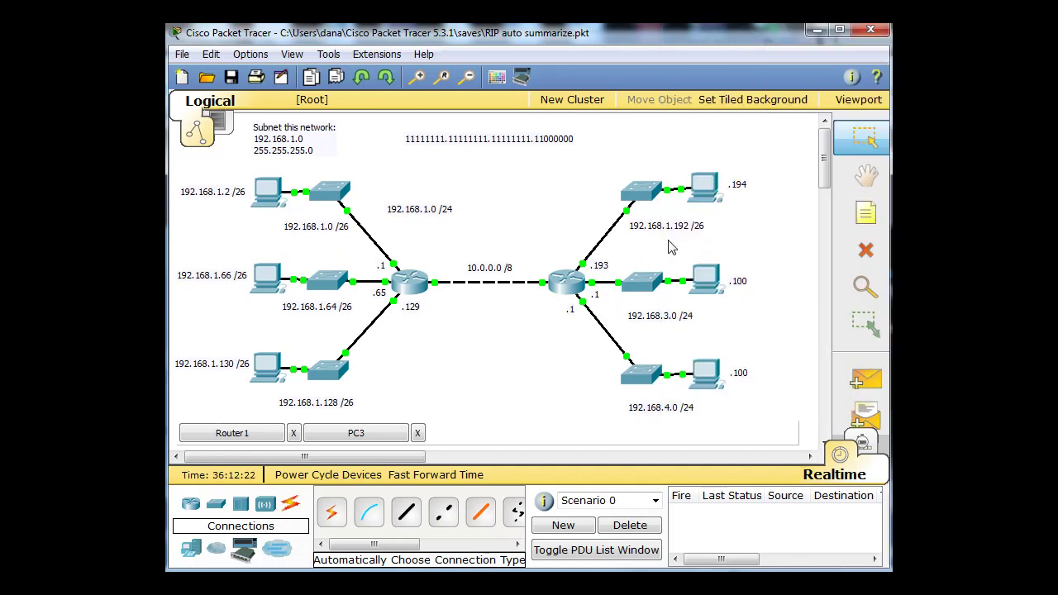